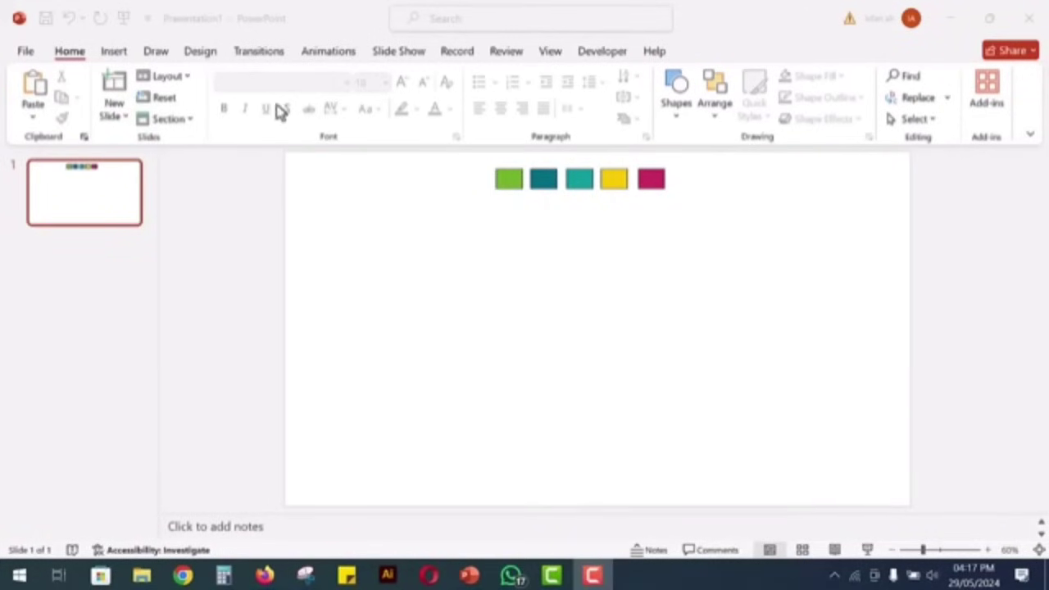
Step: Draw a circle about 6.8 cm in diameter near the middle of the slide, below the colour swatches
click(728, 371)
click(676, 119)
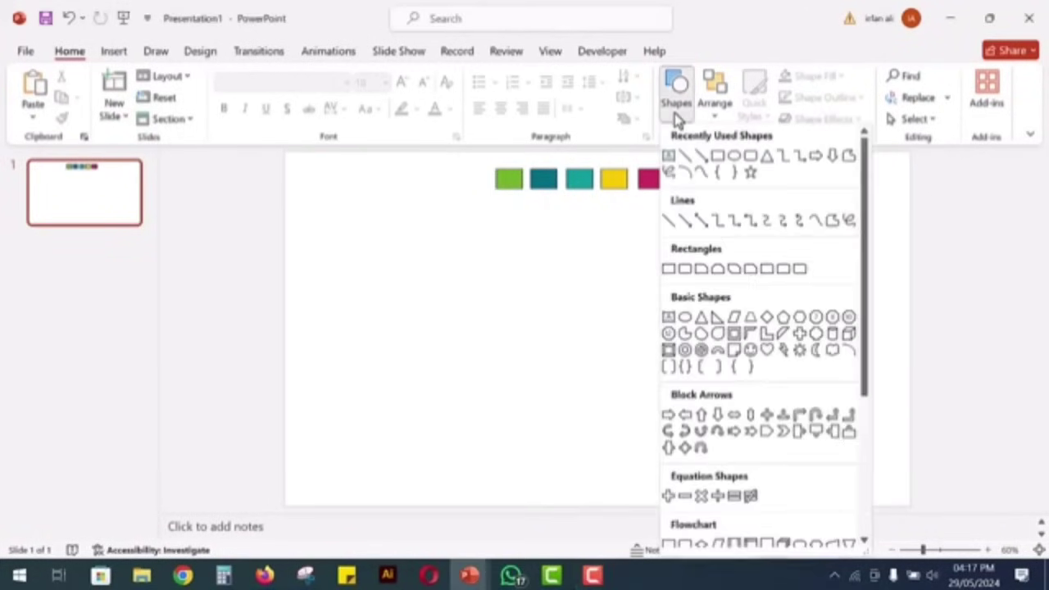
click(742, 168)
drag(592, 323, 653, 388)
Step: Set the circle's height and width to 11 cm
click(701, 53)
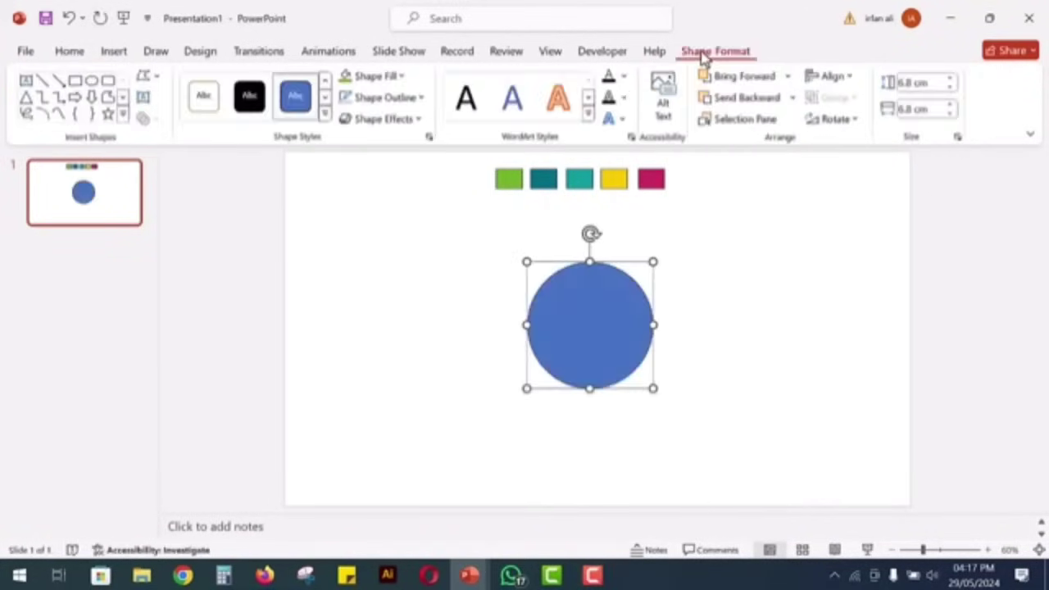
click(921, 85)
click(938, 109)
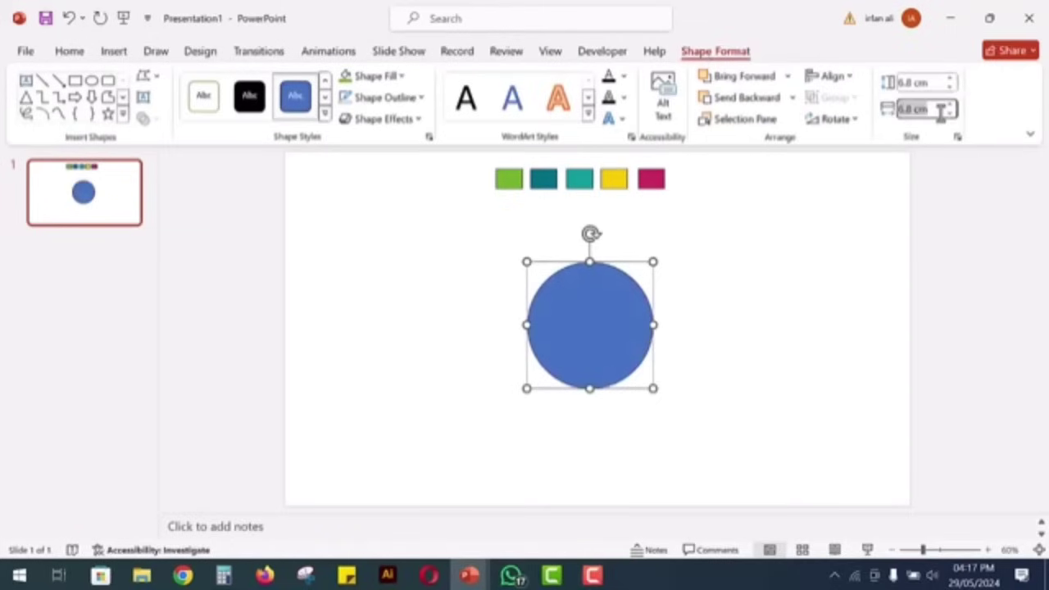
click(923, 85)
text(11)
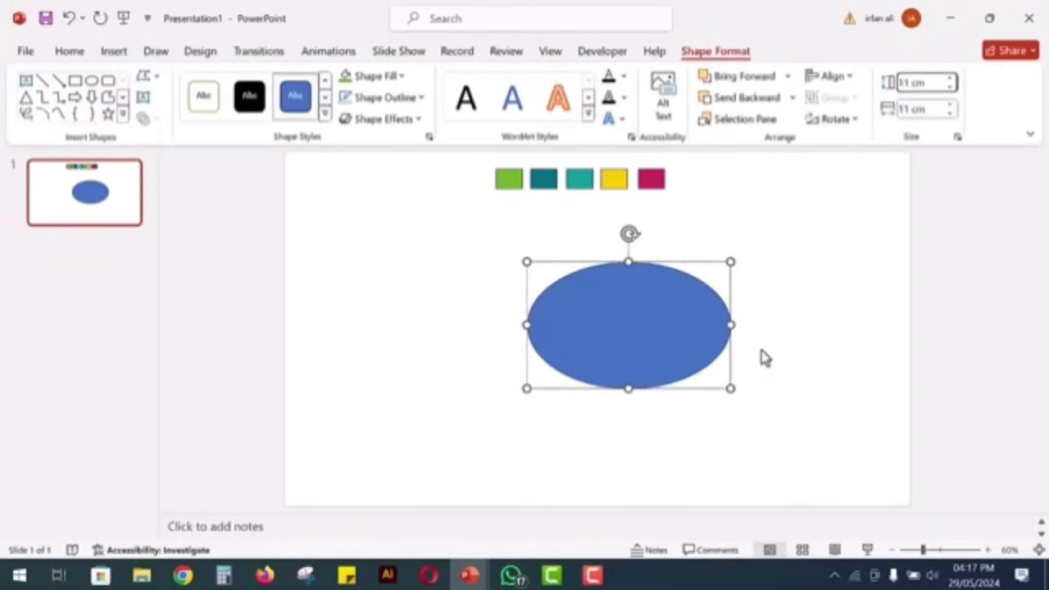
click(761, 355)
Step: Duplicate the 11 cm circle and set the copy's height and width to 4 cm
click(662, 347)
drag(662, 347, 795, 311)
click(941, 82)
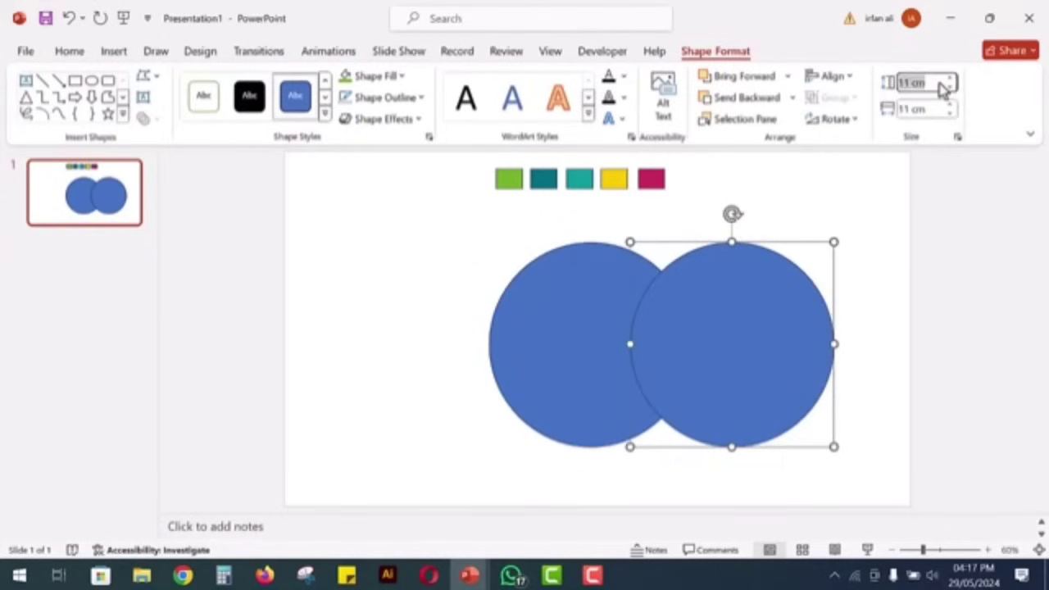
text(4)
click(921, 109)
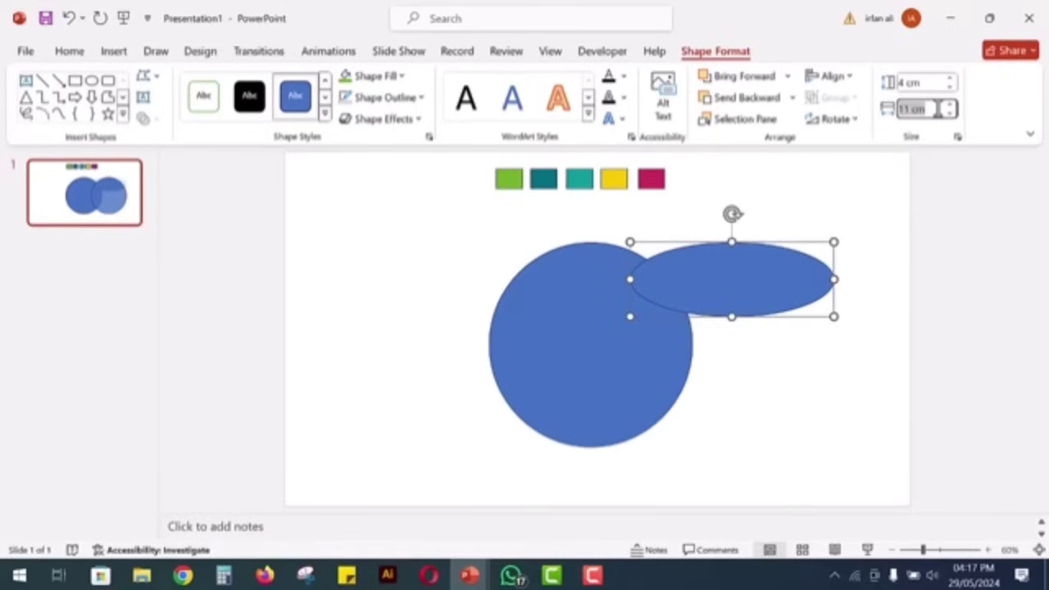
text(4)
click(869, 383)
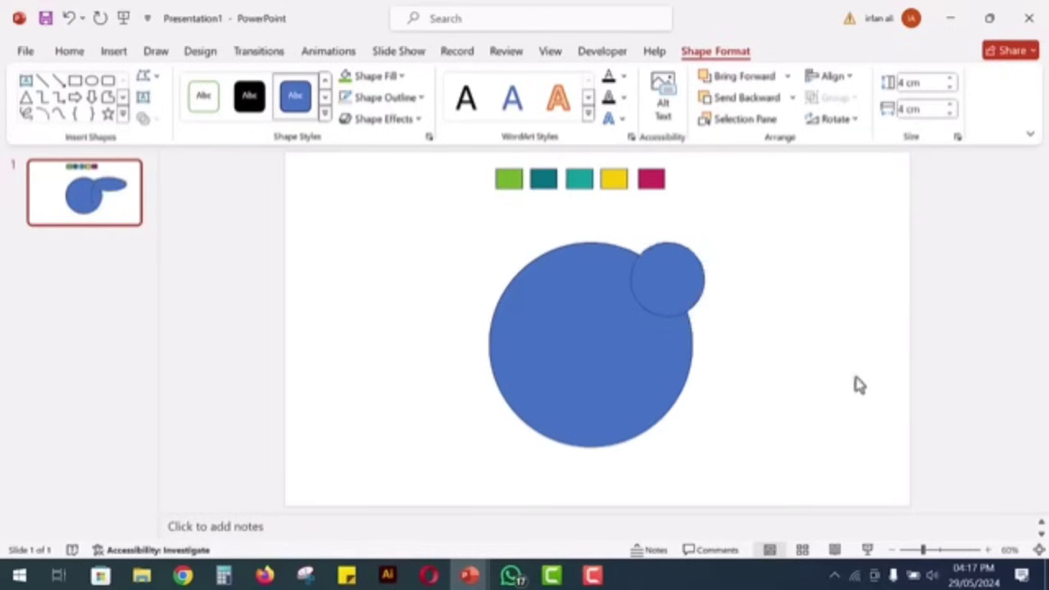
Step: Fill the small circle with the green sampled from the colour swatches
click(658, 283)
click(715, 51)
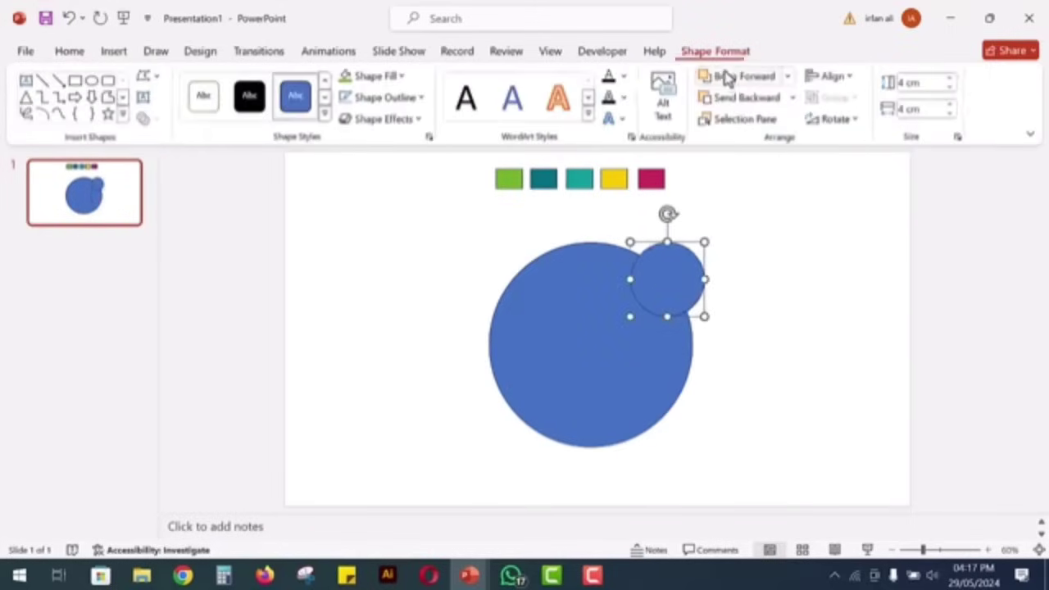
click(358, 77)
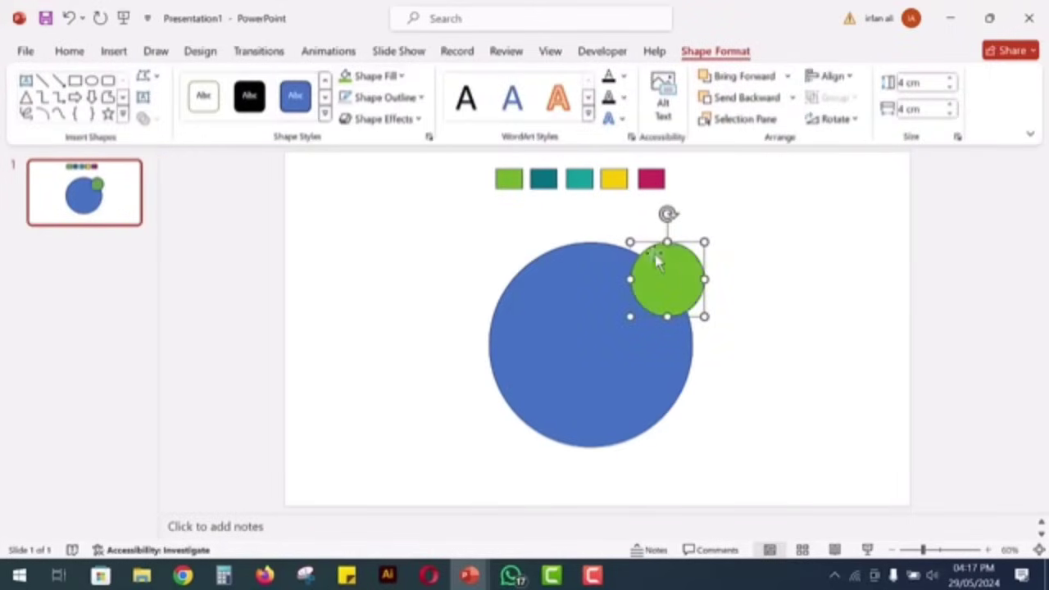
Step: Align the green circle to the centre and middle of the blue circle, and remove both outlines
drag(693, 277, 615, 332)
shift+click(632, 339)
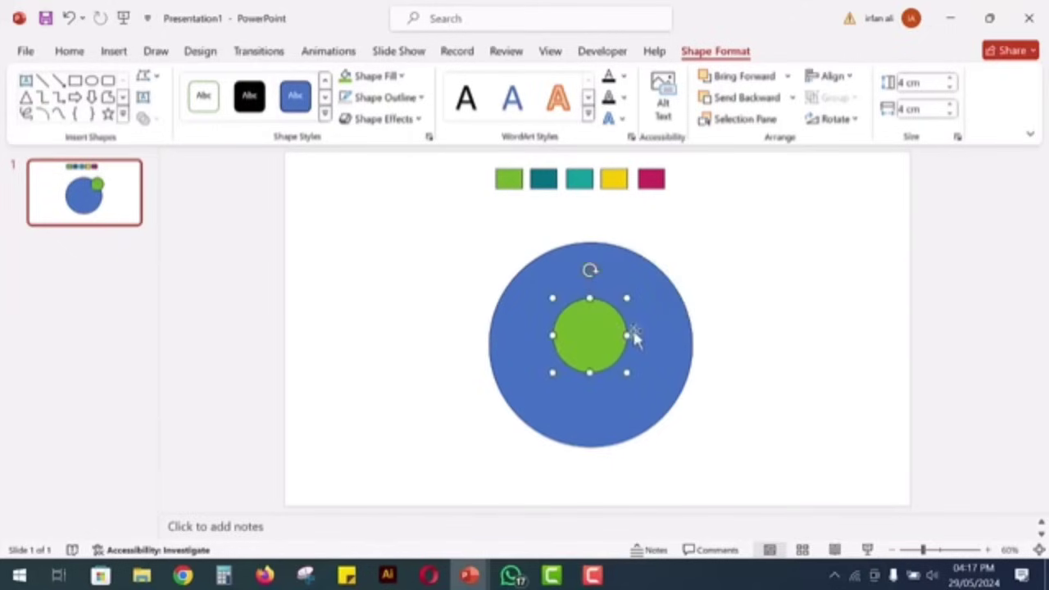
click(839, 75)
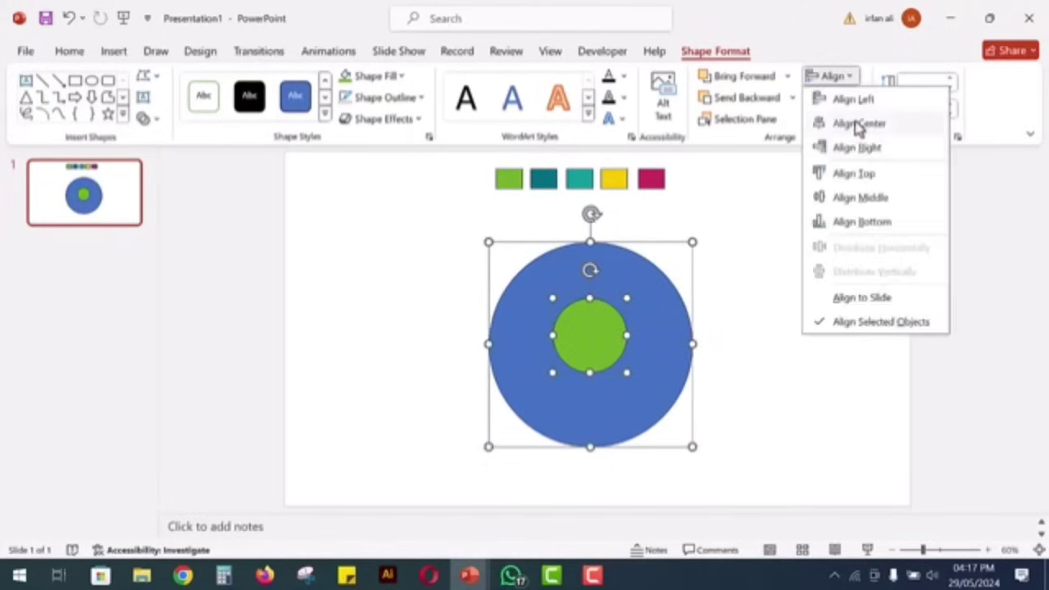
click(857, 122)
click(826, 76)
click(865, 199)
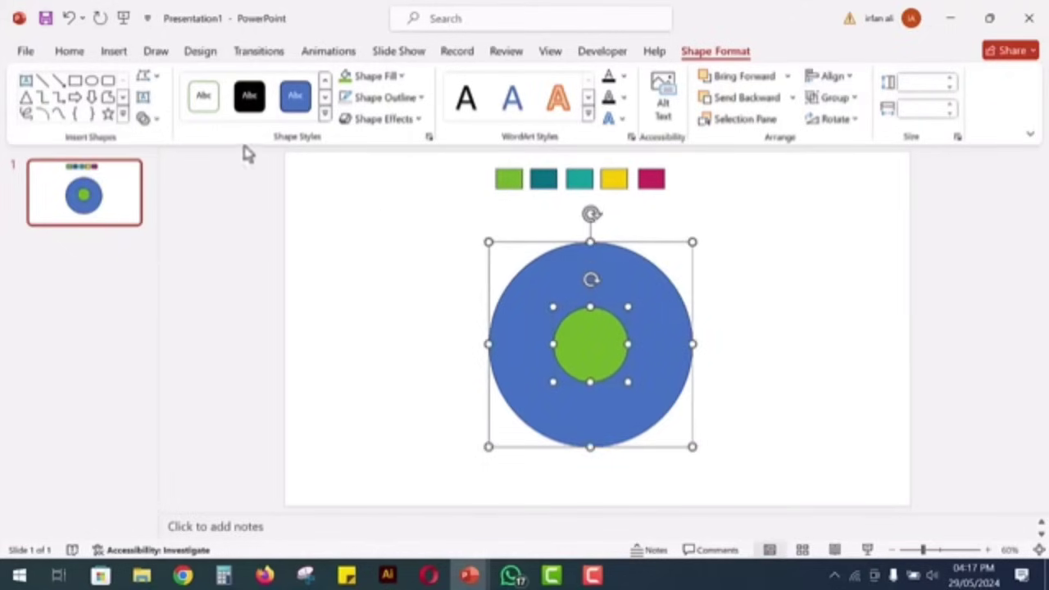
click(753, 379)
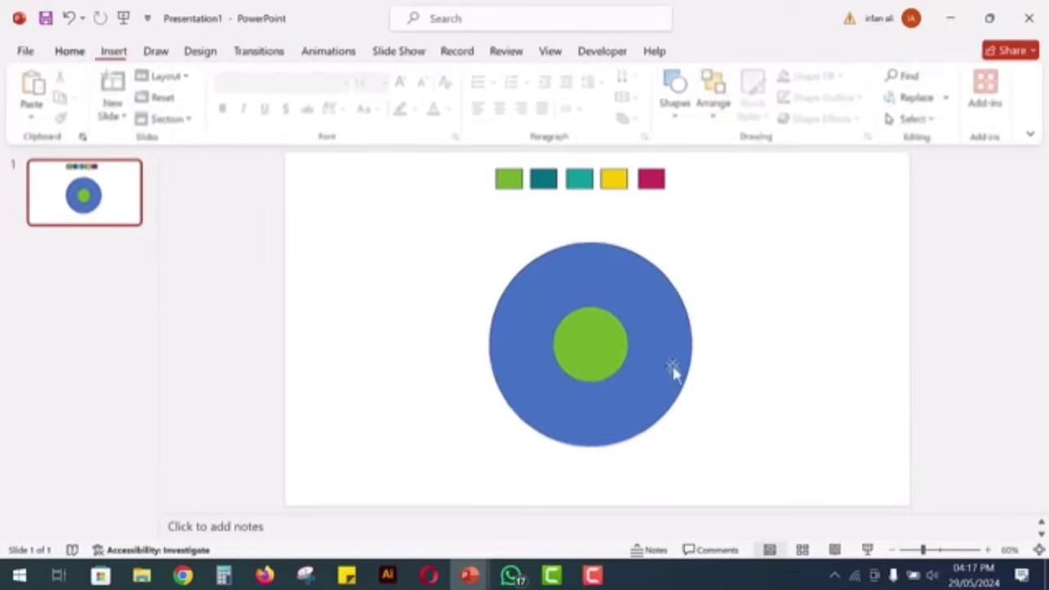
Step: Fragment the two concentric circles into a ring and a separate central disc
click(659, 352)
shift+click(596, 338)
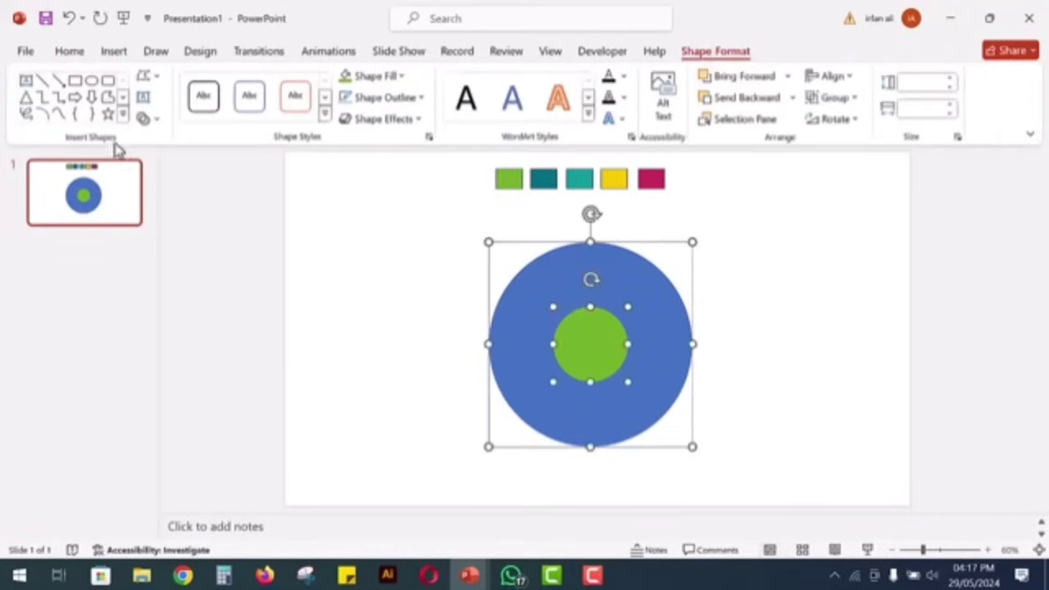
click(152, 118)
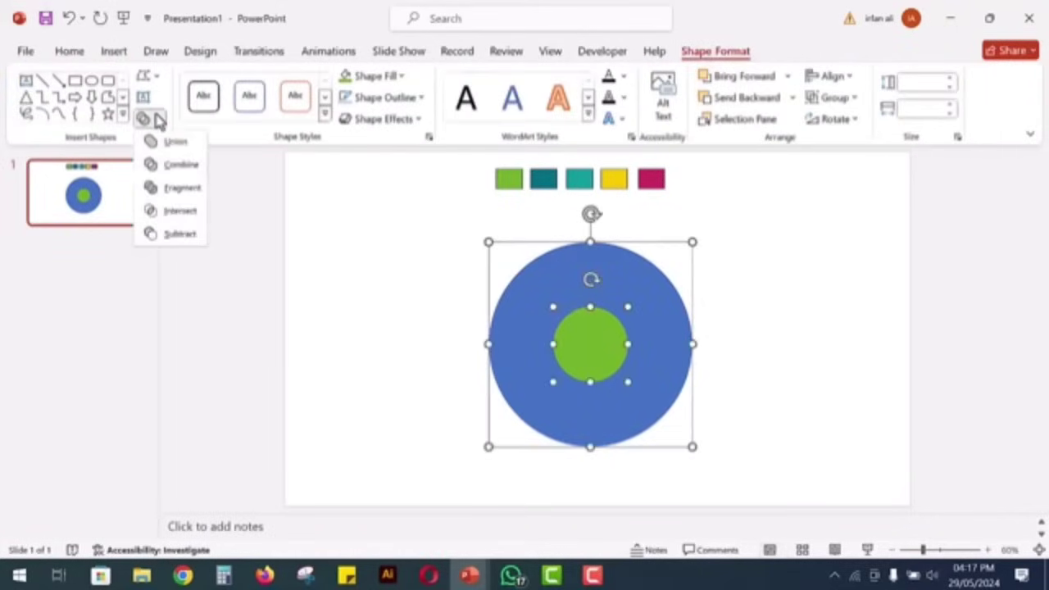
click(182, 192)
key(Escape)
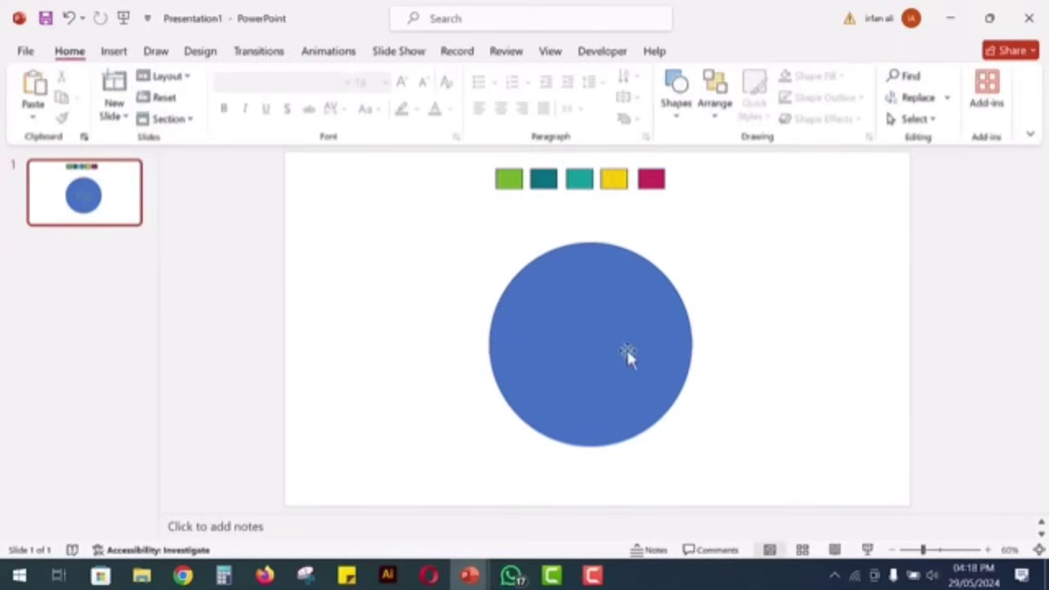
Step: Fill the central disc with the magenta sampled from the colour swatches
drag(600, 350, 667, 339)
key(ctrl+z)
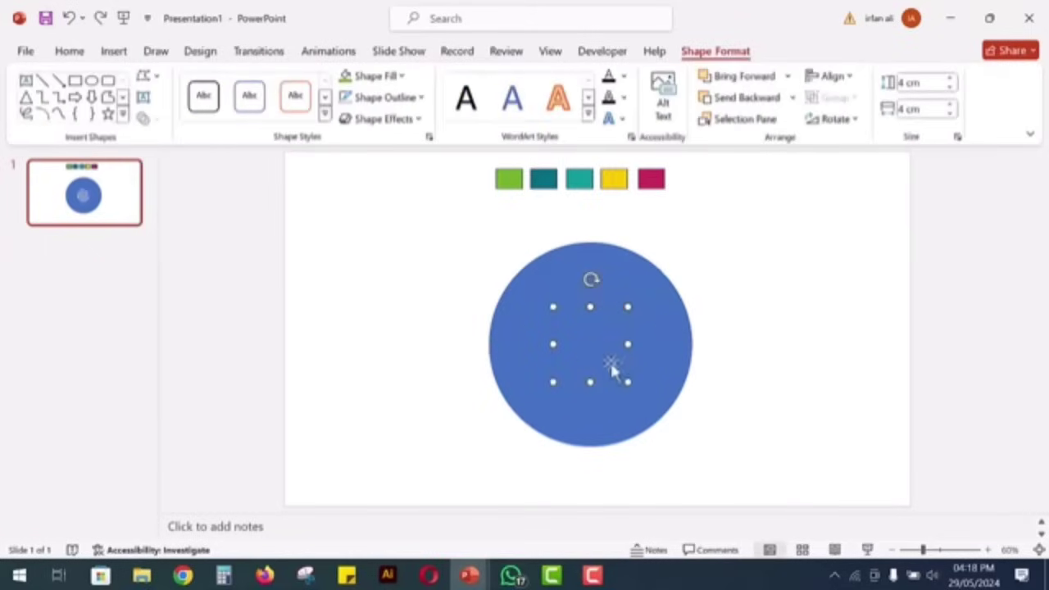
click(373, 75)
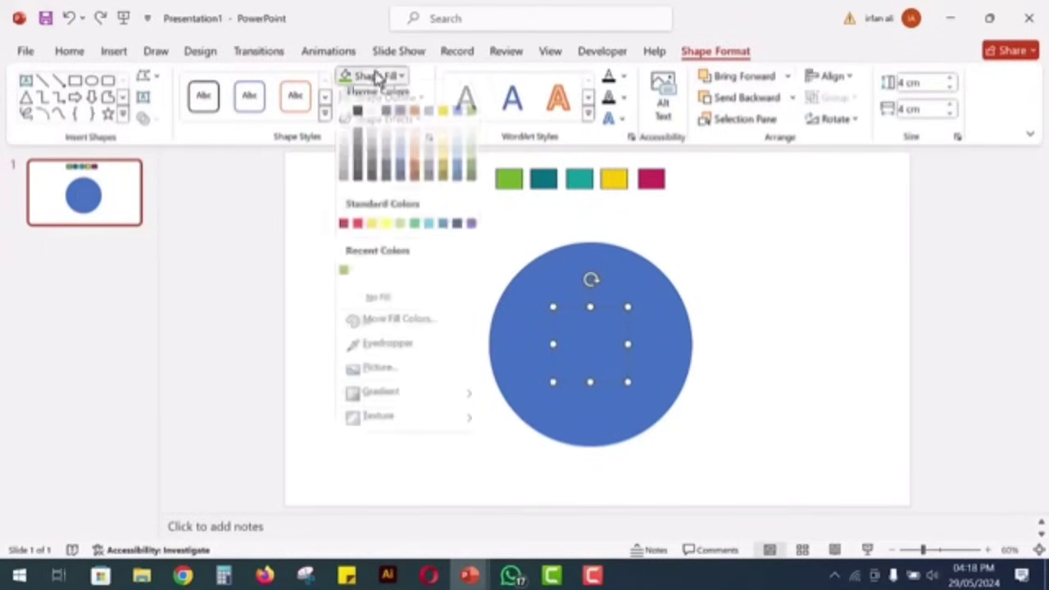
click(385, 355)
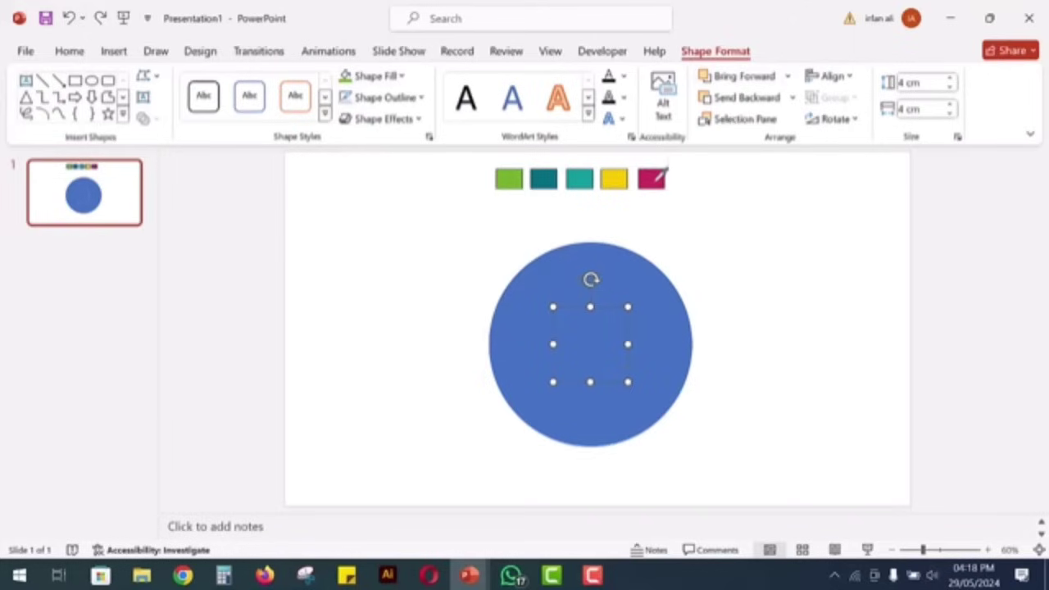
click(656, 180)
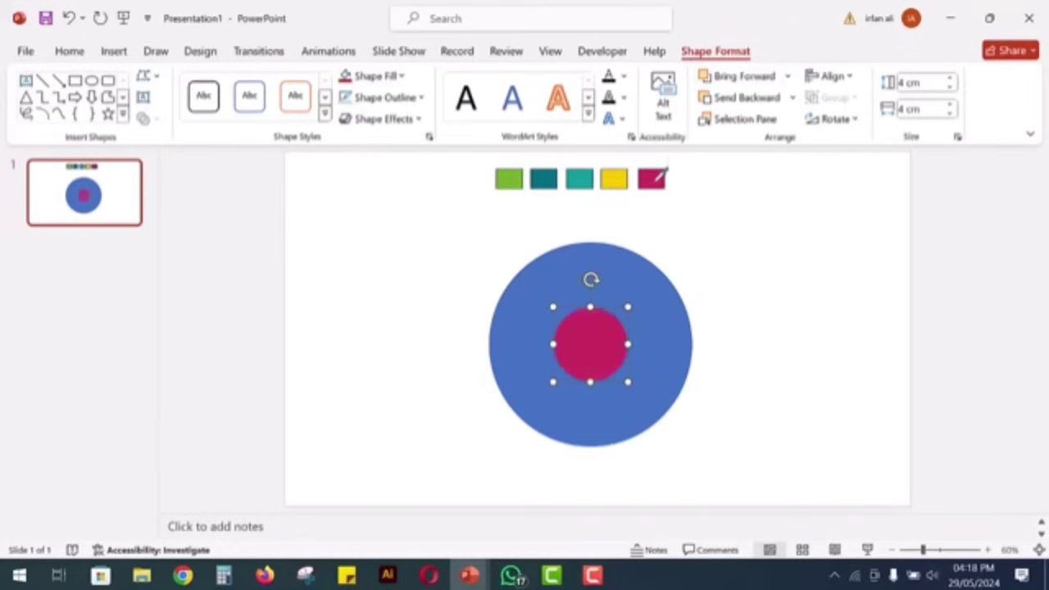
click(739, 318)
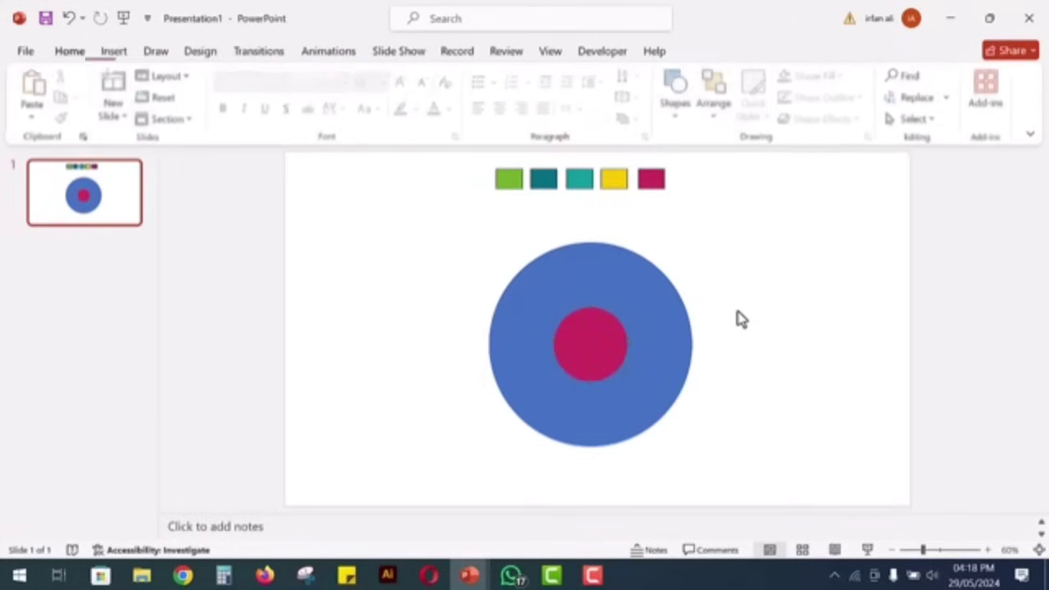
Step: Draw a thin vertical bar about 13.05 cm high and 0.21 cm wide through the centre of the ring
click(675, 120)
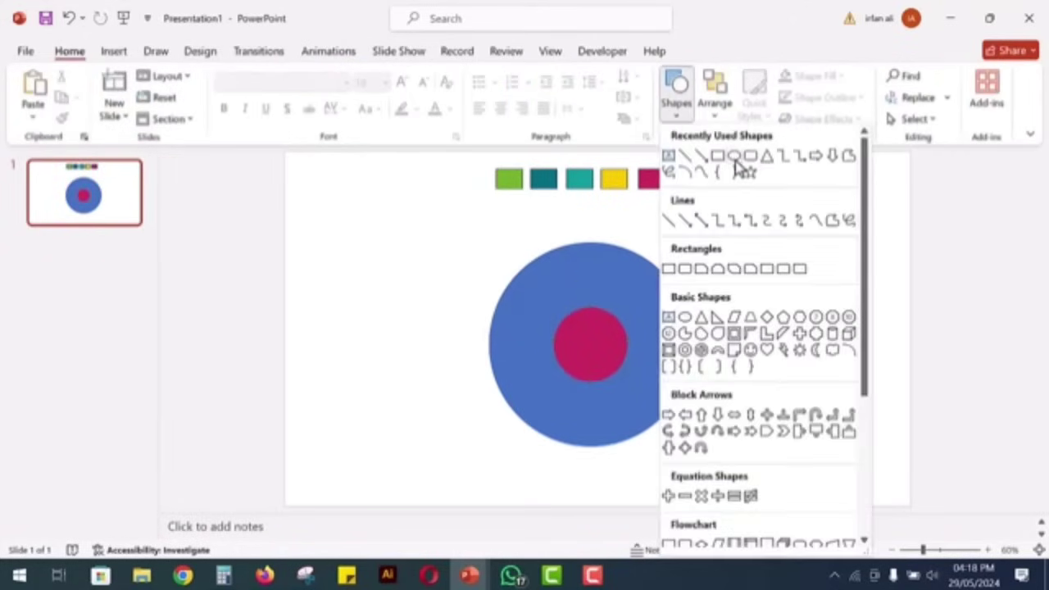
click(735, 157)
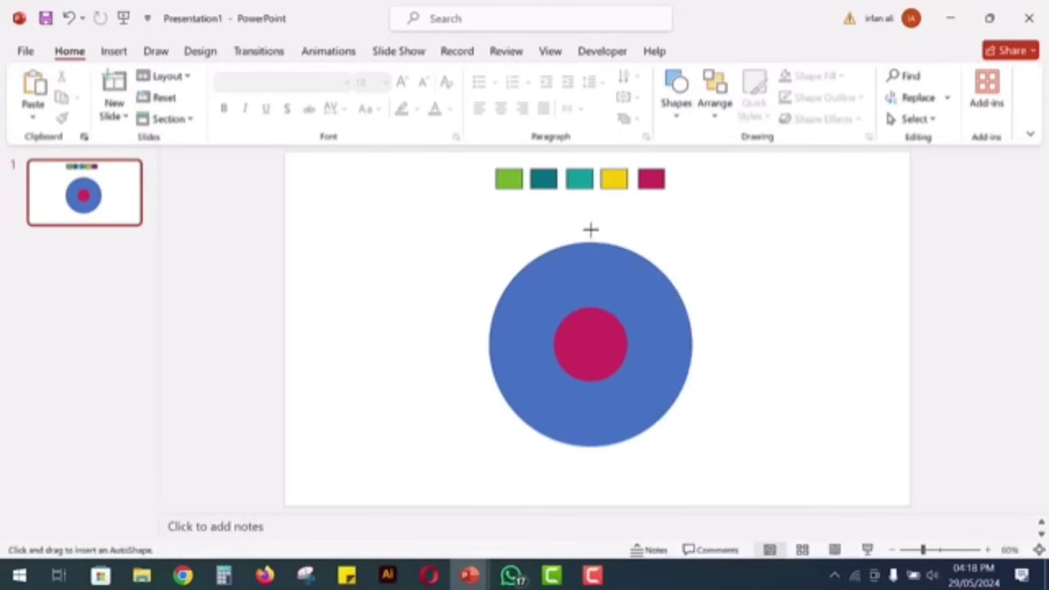
drag(590, 449, 593, 472)
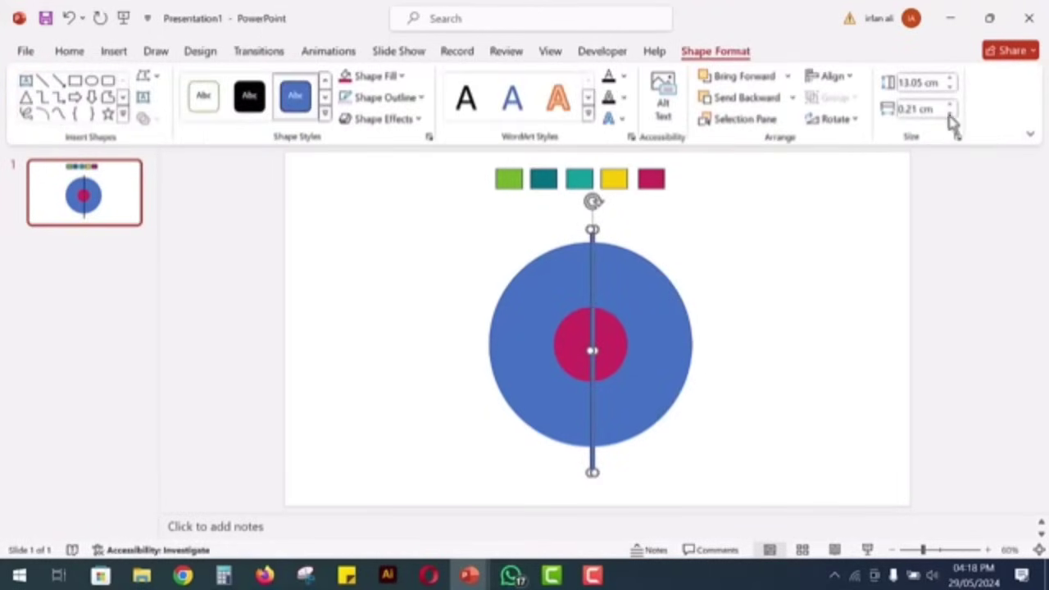
Step: Reduce the vertical bar's width to 0.01 cm
click(950, 113)
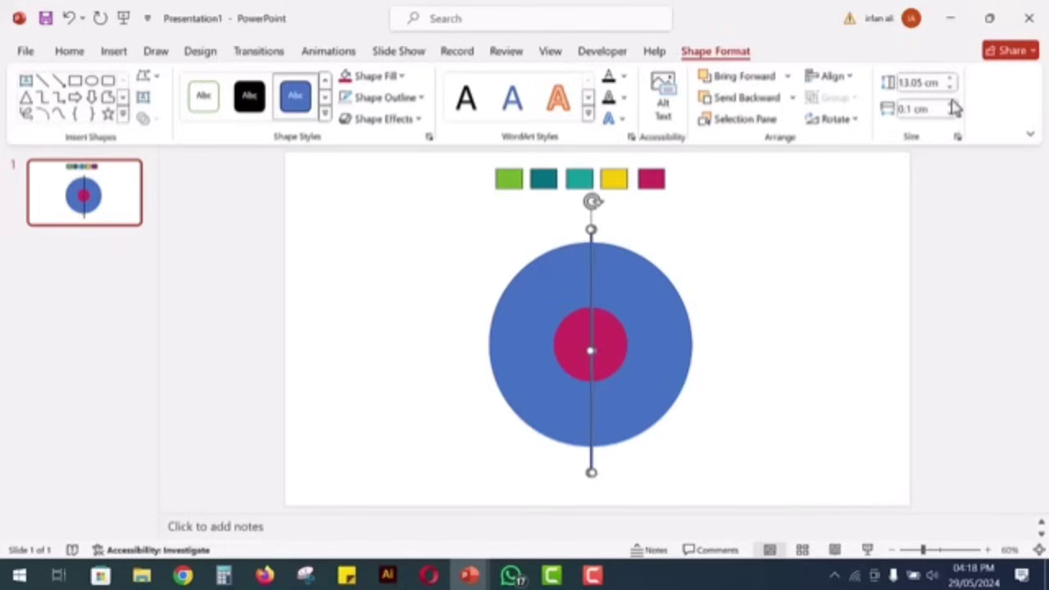
click(908, 111)
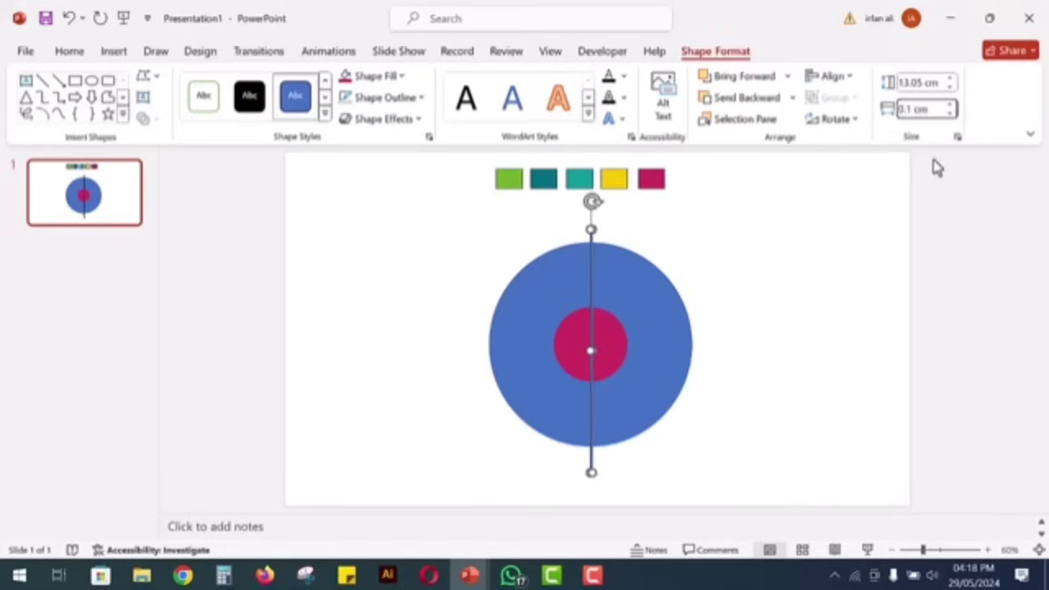
text(0)
key(Return)
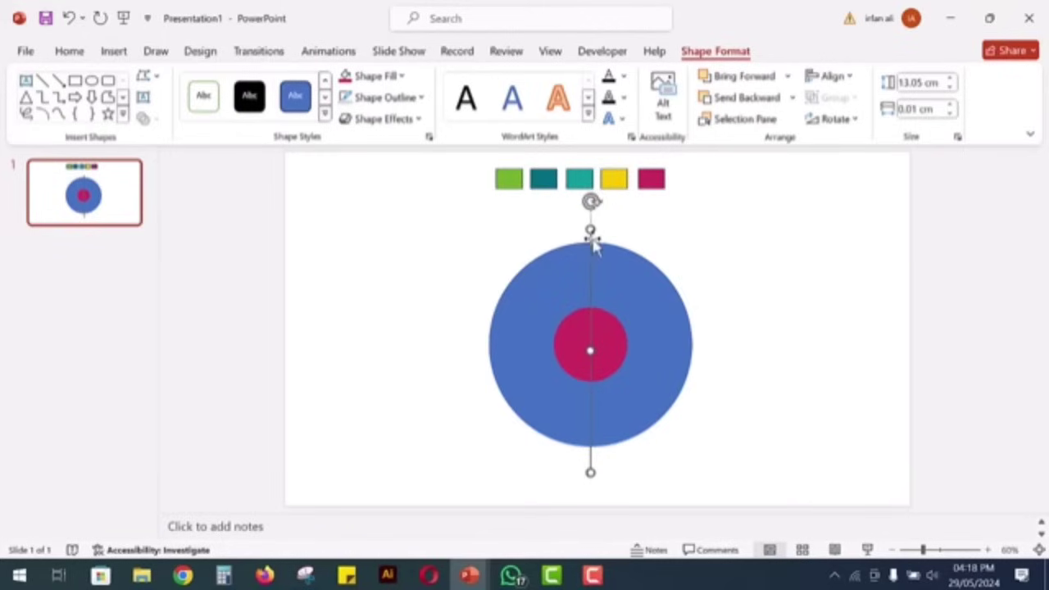
Step: Duplicate the vertical bar beside the ring and rotate the copy 90° to horizontal
drag(592, 241, 470, 244)
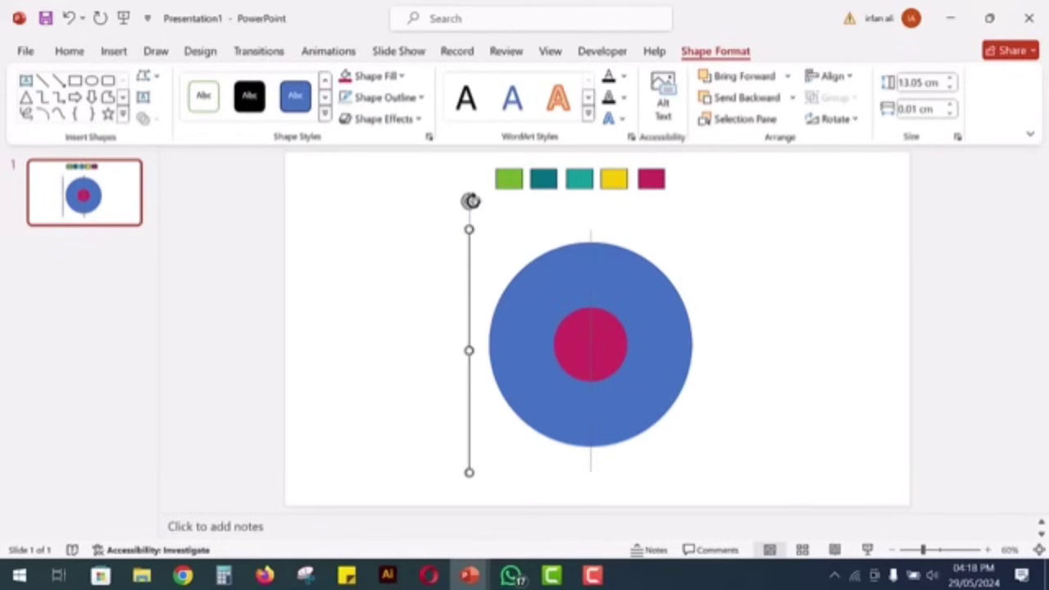
drag(471, 201, 550, 370)
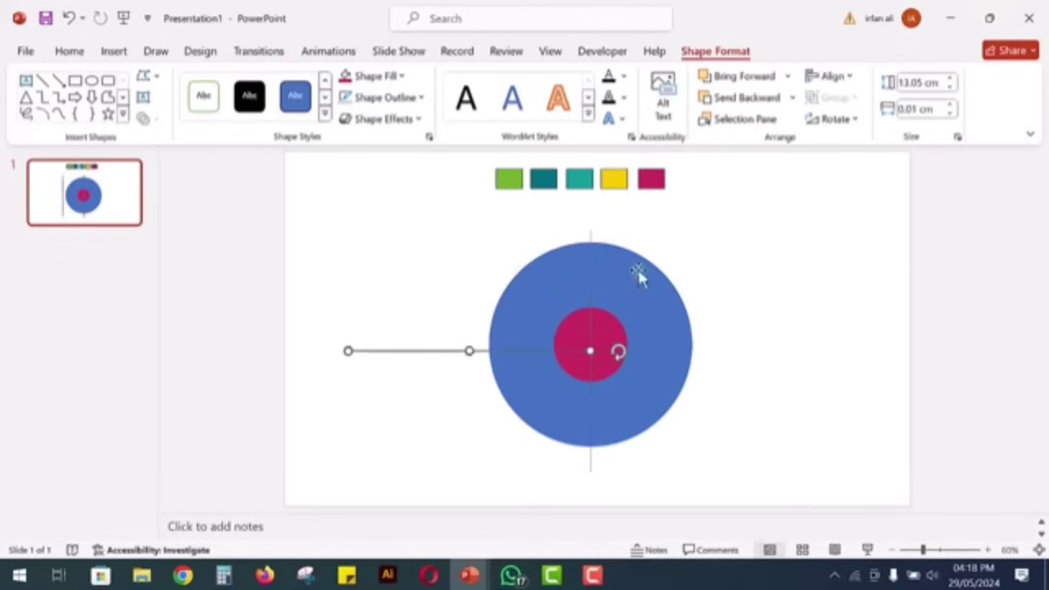
Step: Fill both thin bars with the yellow sampled from the colour swatches
shift+click(591, 237)
click(402, 77)
click(410, 351)
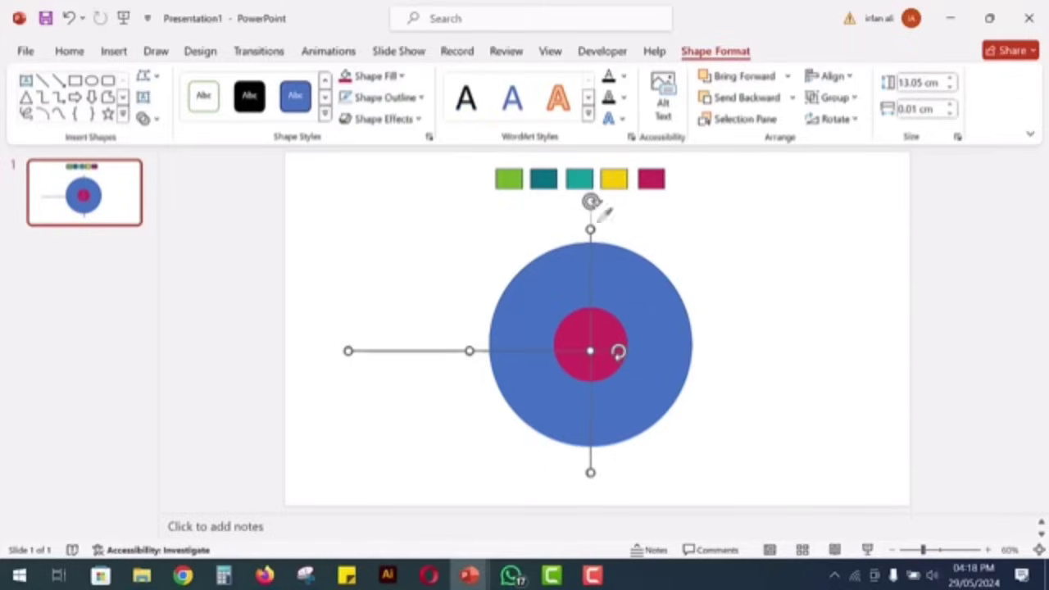
click(621, 178)
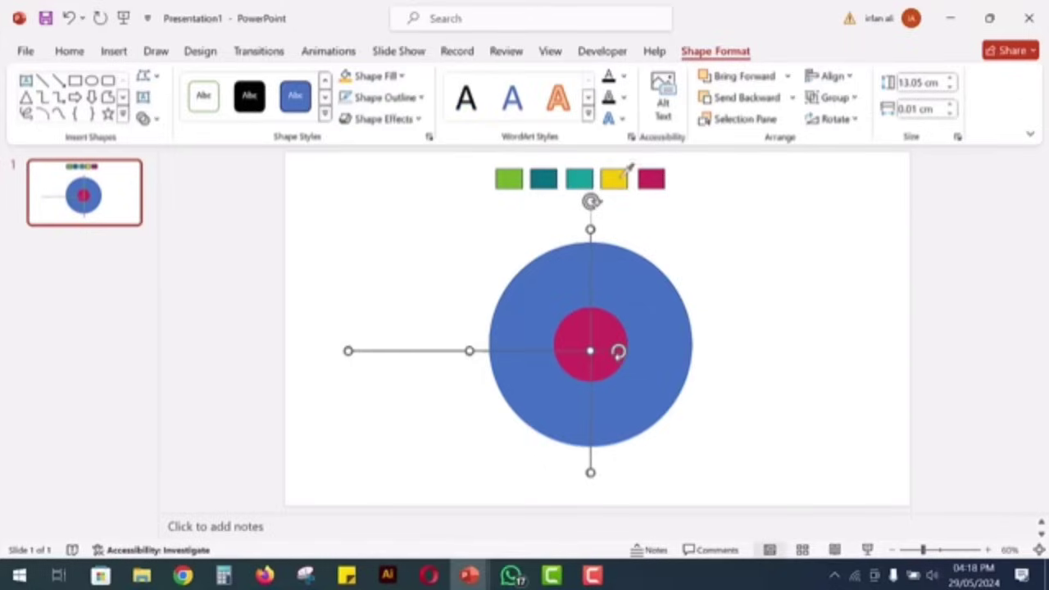
click(433, 327)
Step: Move the horizontal bar across the middle of the ring and move the magenta disc off to the ring's upper right
drag(431, 352, 545, 346)
drag(611, 327, 812, 260)
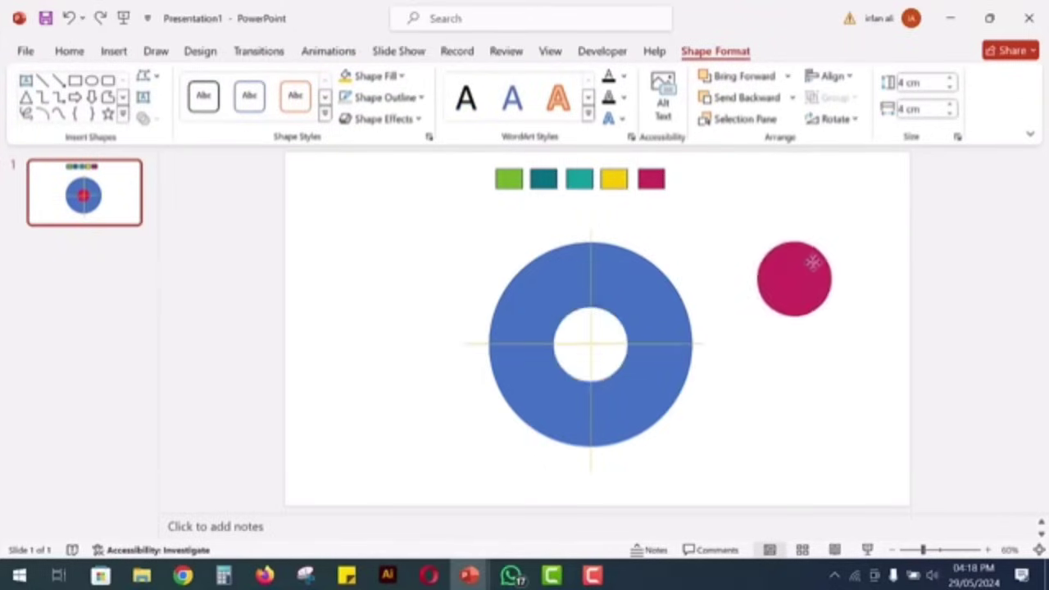
Step: Align the ring and the two crossing bars with each other using Align Center and Align Middle
drag(404, 196, 742, 514)
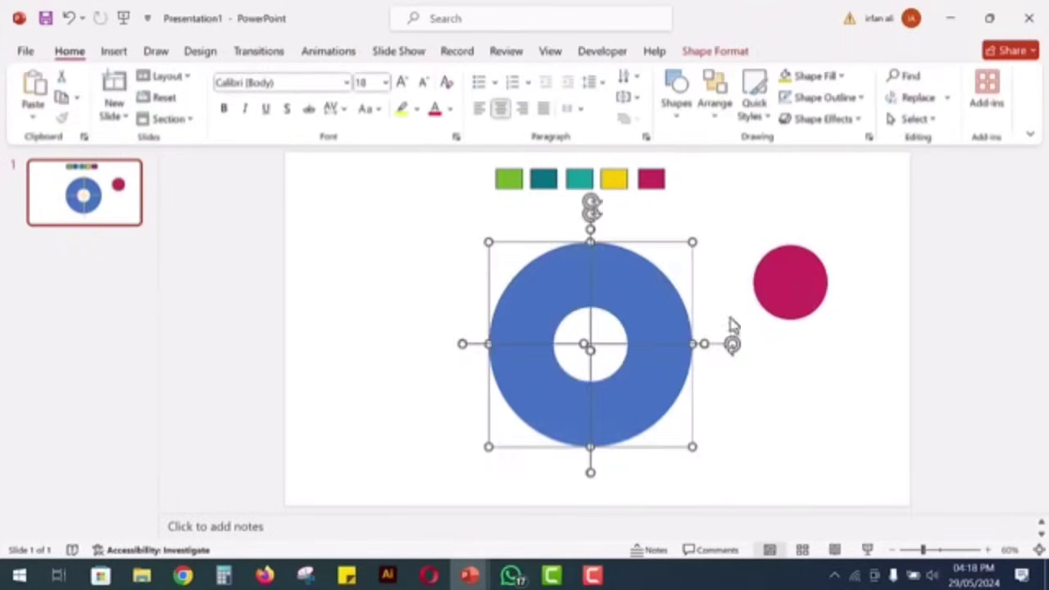
click(716, 51)
click(830, 76)
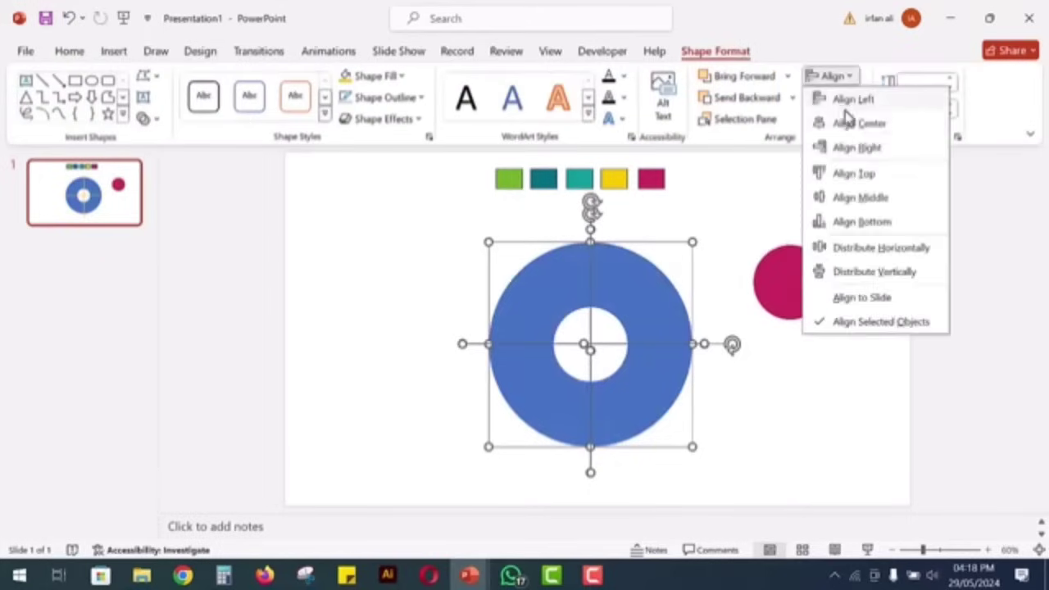
click(850, 117)
click(840, 79)
click(878, 196)
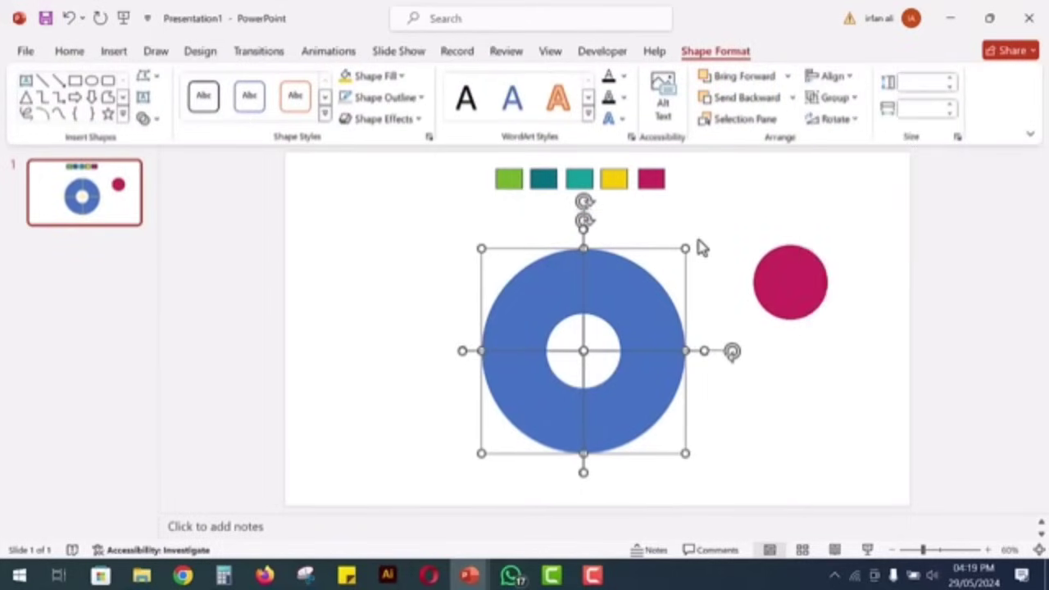
Step: Split the aligned ring and the two crossing bars into separate pieces with Fragment
click(144, 119)
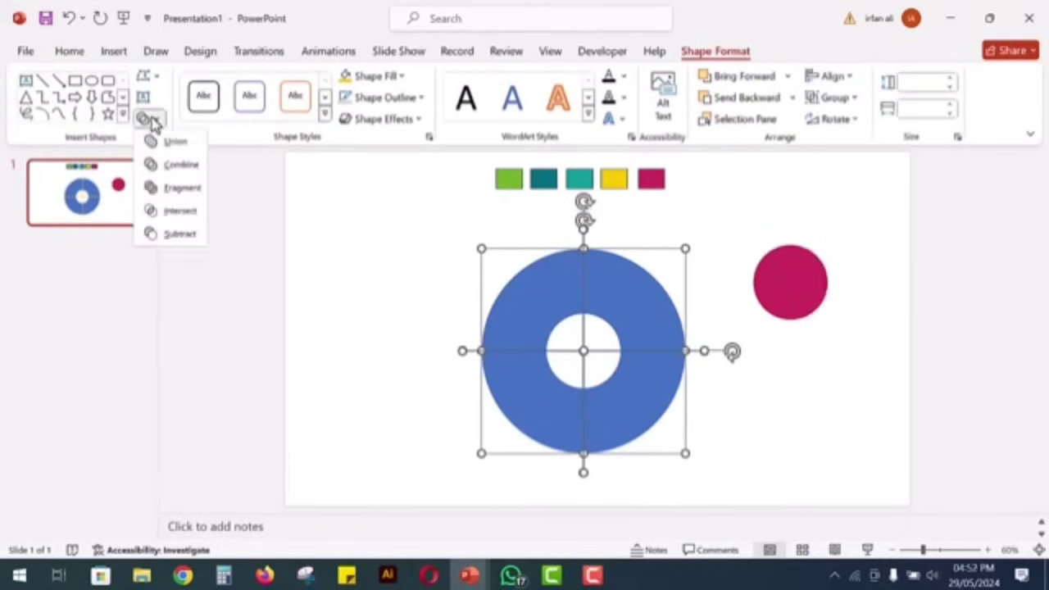
click(194, 188)
click(417, 330)
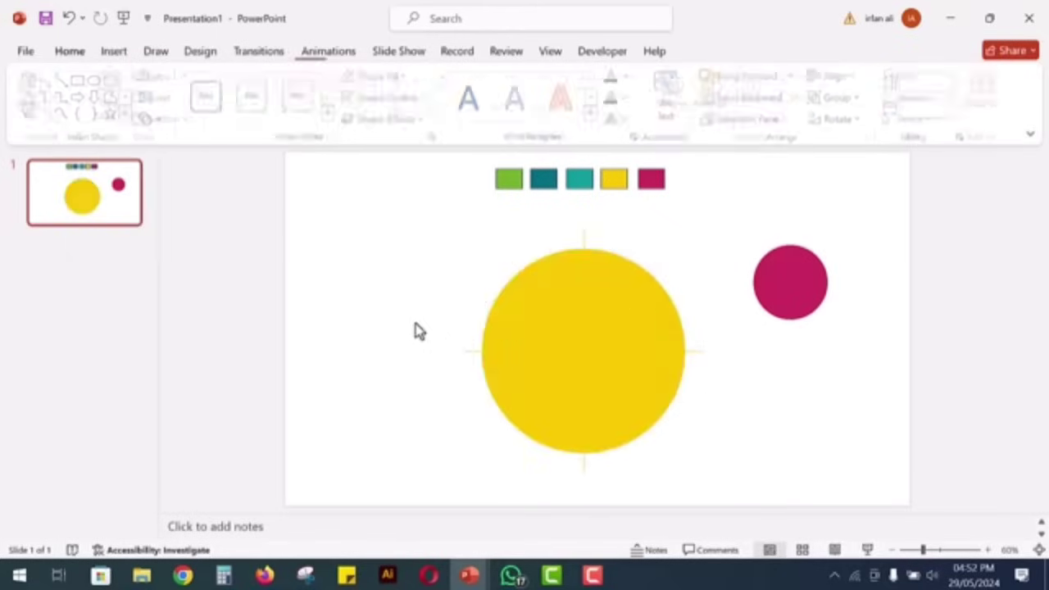
Step: Delete the leftover horizontal and vertical bar fragments, including the pieces filling the centre, to leave four ring quarters
drag(407, 309, 747, 427)
key(Delete)
click(724, 412)
drag(563, 208, 637, 492)
key(Delete)
Step: Fill the ring's upper-right quarter with the light teal sampled from the colour swatches
click(634, 305)
shift+click(658, 406)
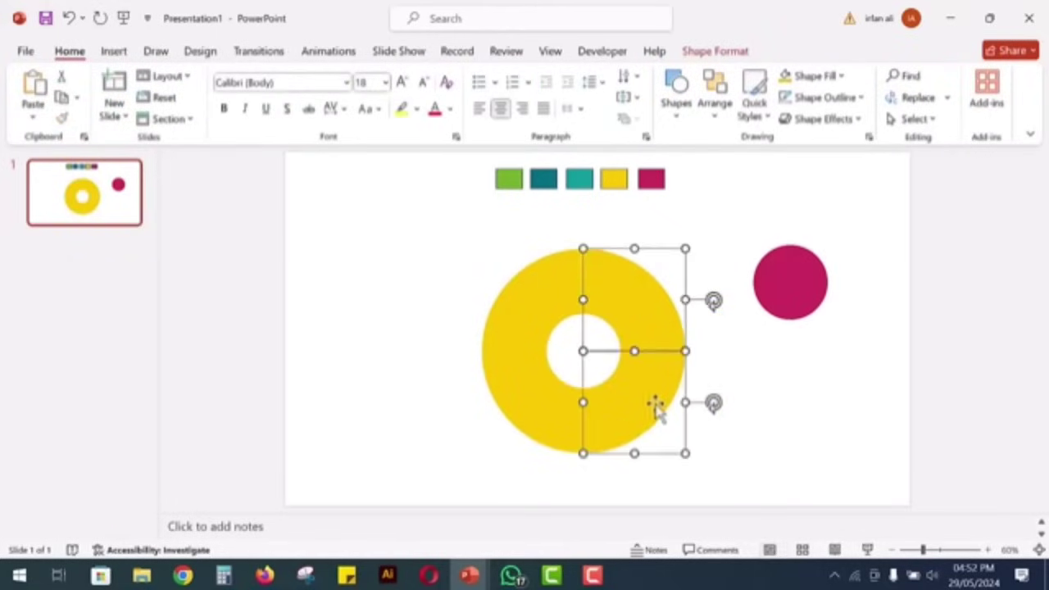
shift+click(524, 402)
shift+click(531, 310)
click(674, 271)
click(645, 283)
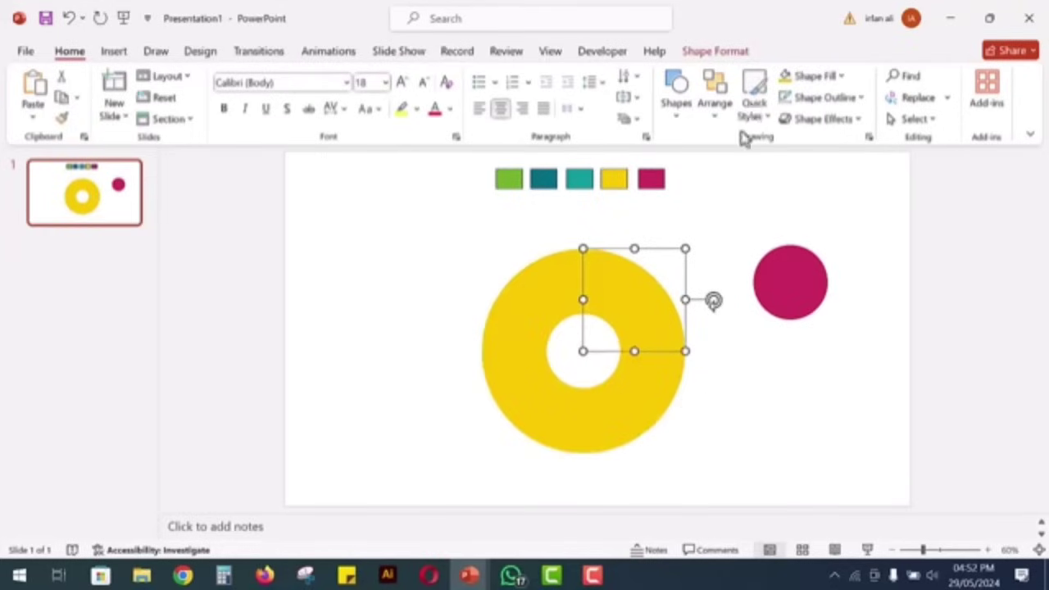
click(814, 76)
click(819, 352)
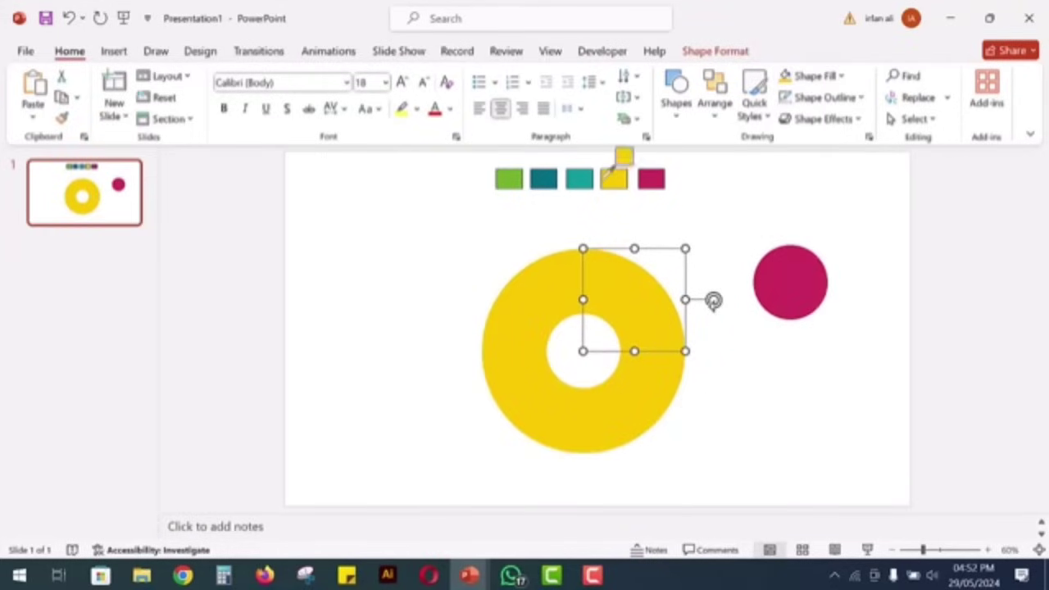
click(582, 177)
Step: Fill the lower-right quarter with the dark teal and the lower-left quarter with the green, both sampled from the swatches
click(658, 418)
click(814, 76)
click(820, 356)
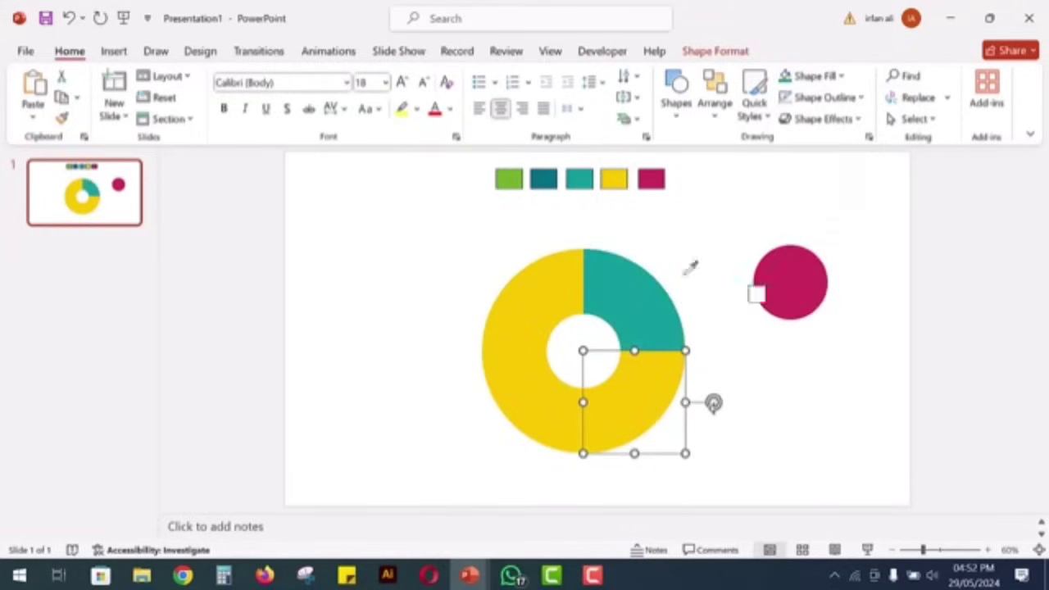
click(543, 178)
click(529, 406)
click(813, 77)
click(819, 351)
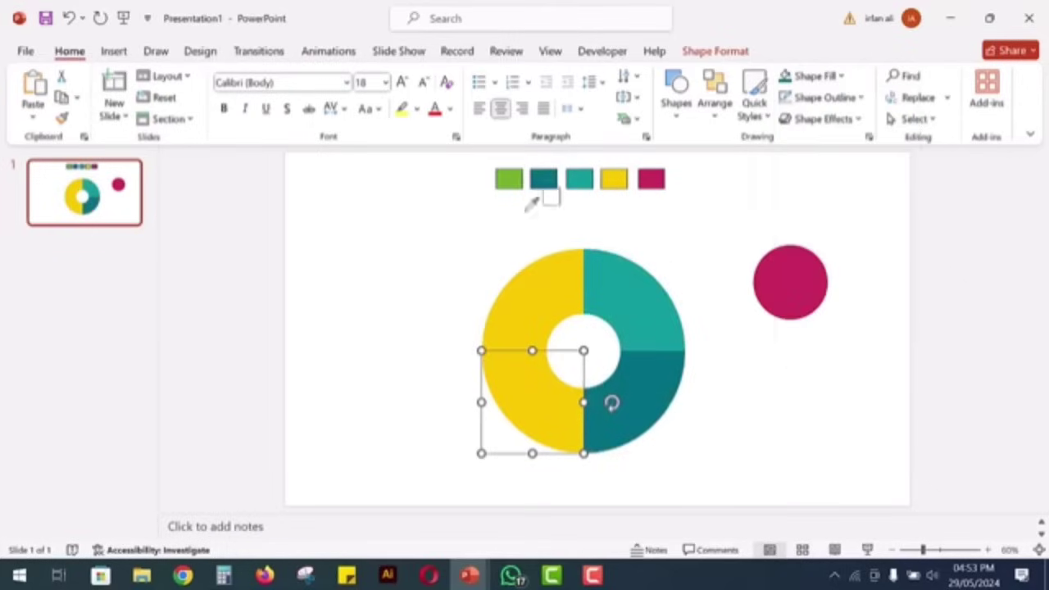
click(508, 179)
click(690, 268)
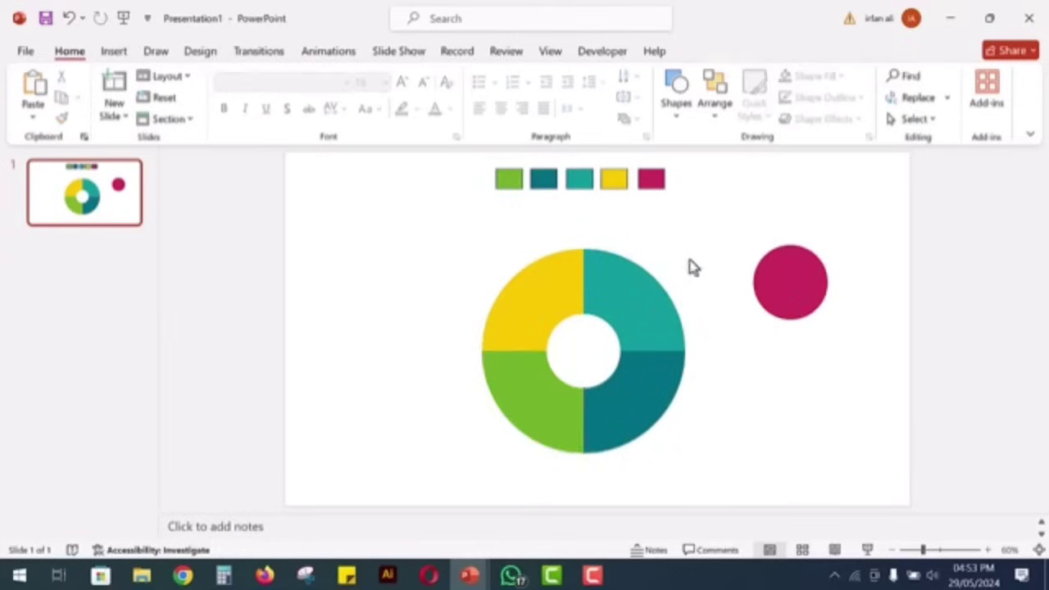
Step: Draw a small circle about 1.8 cm across at the ring's upper-right edge
click(677, 98)
click(732, 157)
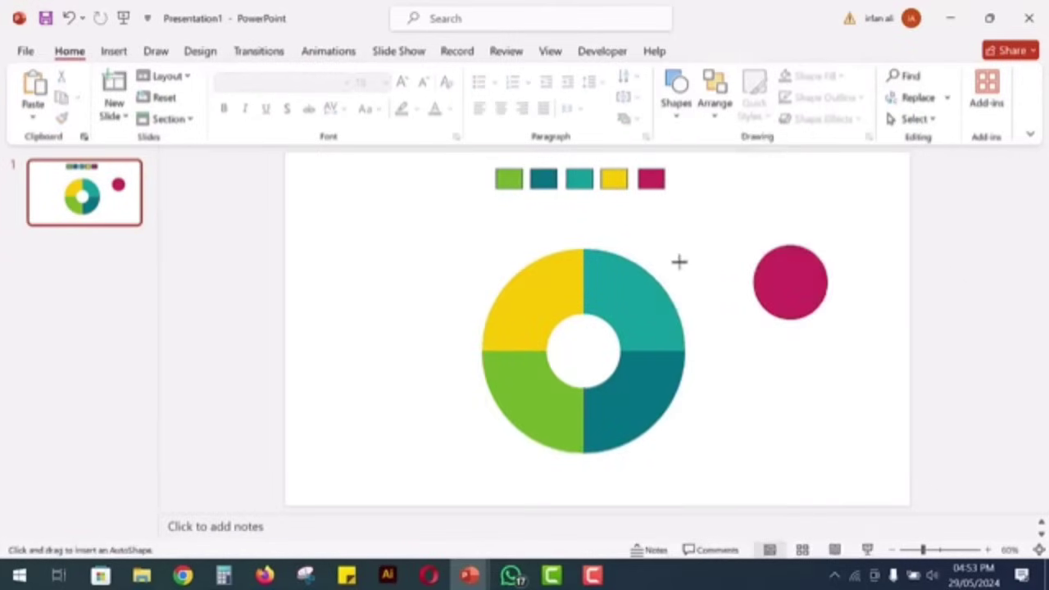
drag(678, 262, 695, 272)
click(734, 56)
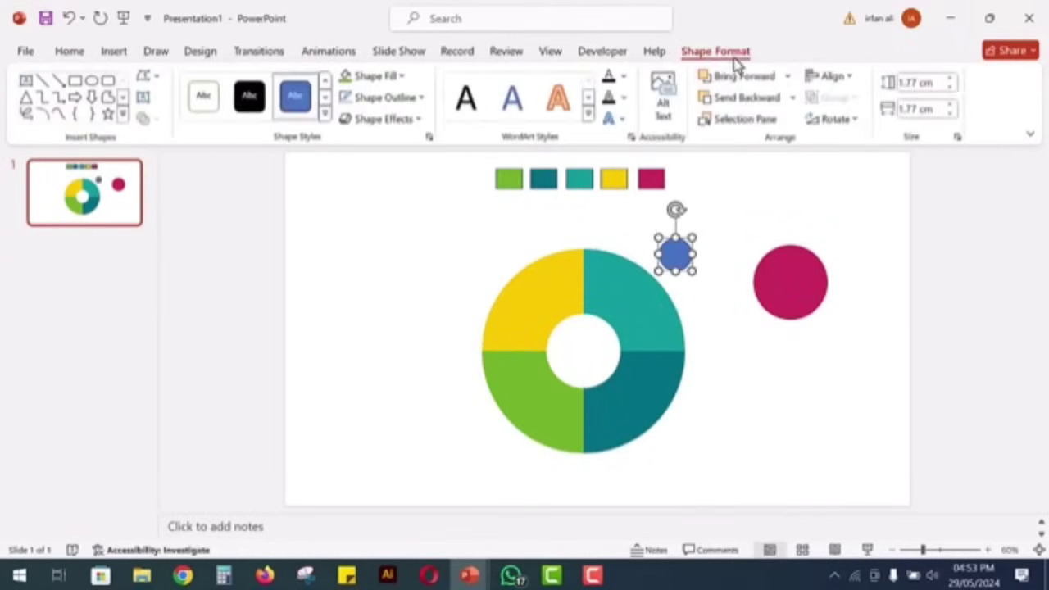
Step: Set the small circle's height and width to 1 cm each
click(922, 83)
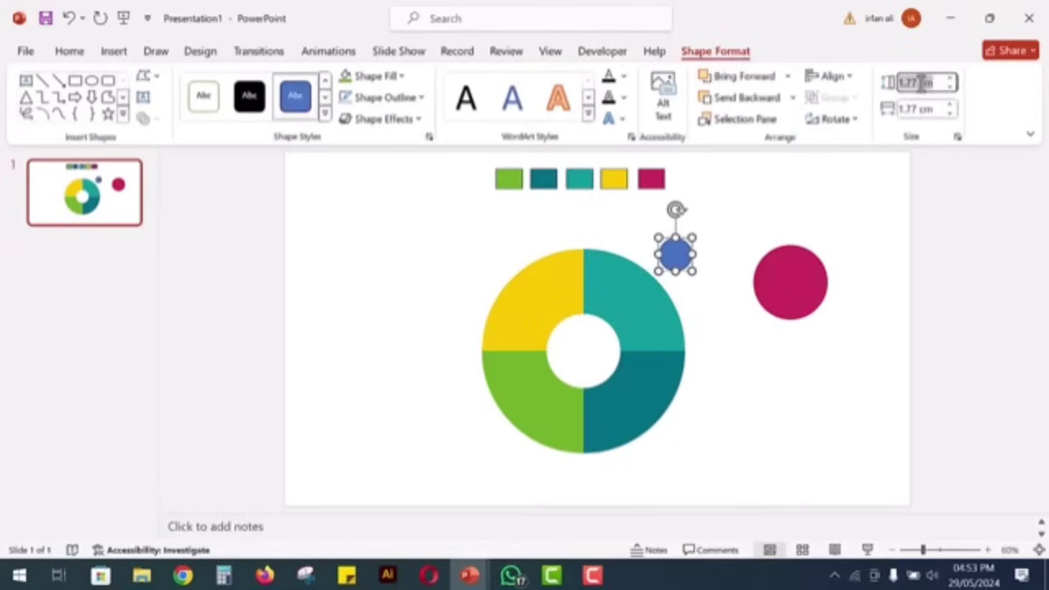
text(1)
click(921, 109)
text(1)
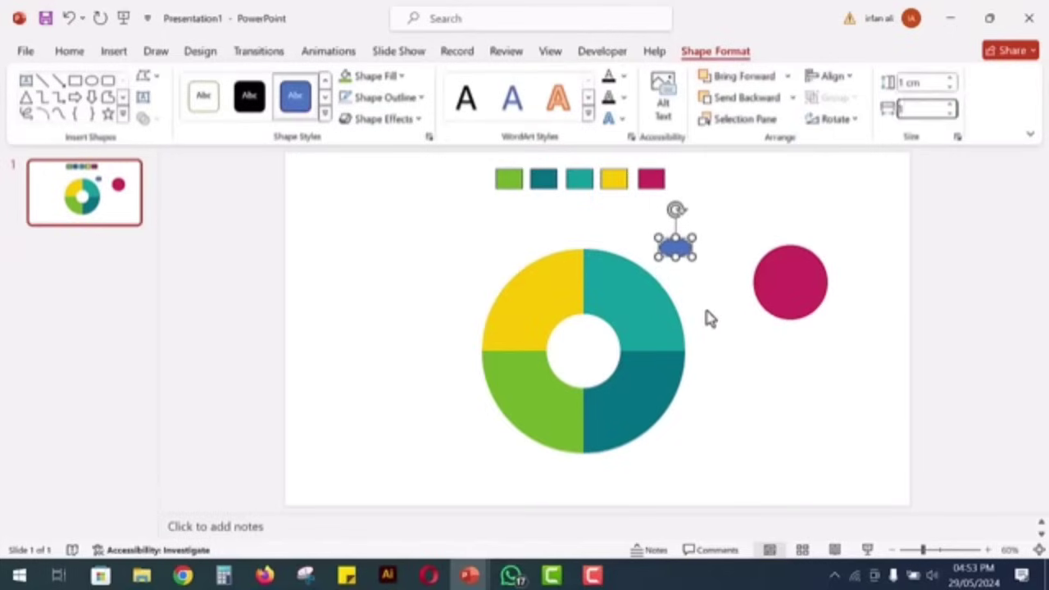
click(710, 318)
Step: Move the small circle onto the seam between the ring's two right-hand quarters, sitting mostly in the lower one
drag(668, 250, 648, 400)
scroll(650, 399, up, 5)
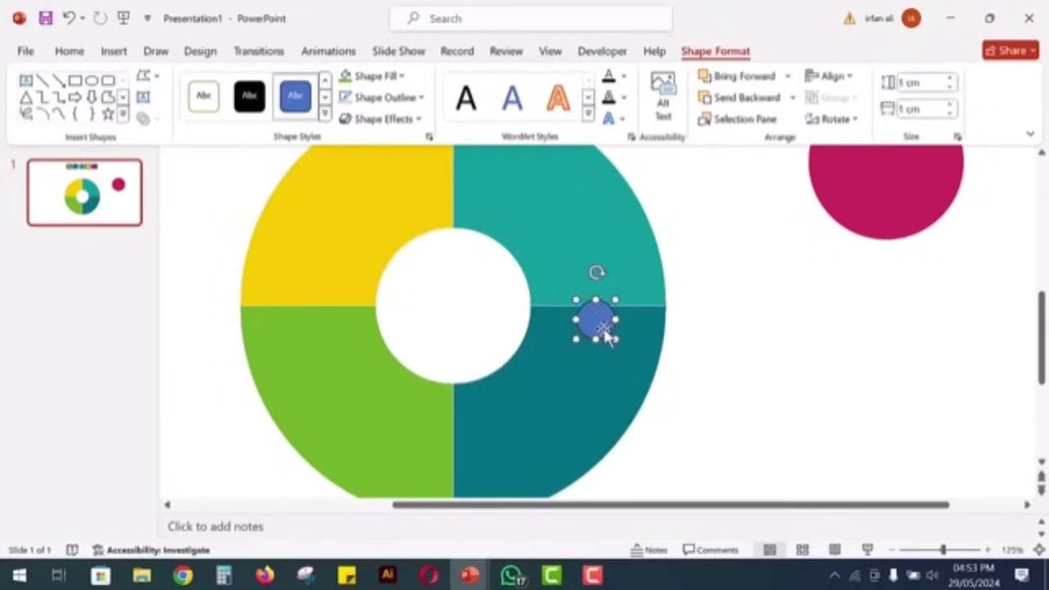
scroll(604, 333, down, 1)
Step: Place copies of the small circle on the bottom, left and top seams of the ring, each offset into the clockwise neighbouring quarter
drag(601, 284, 440, 407)
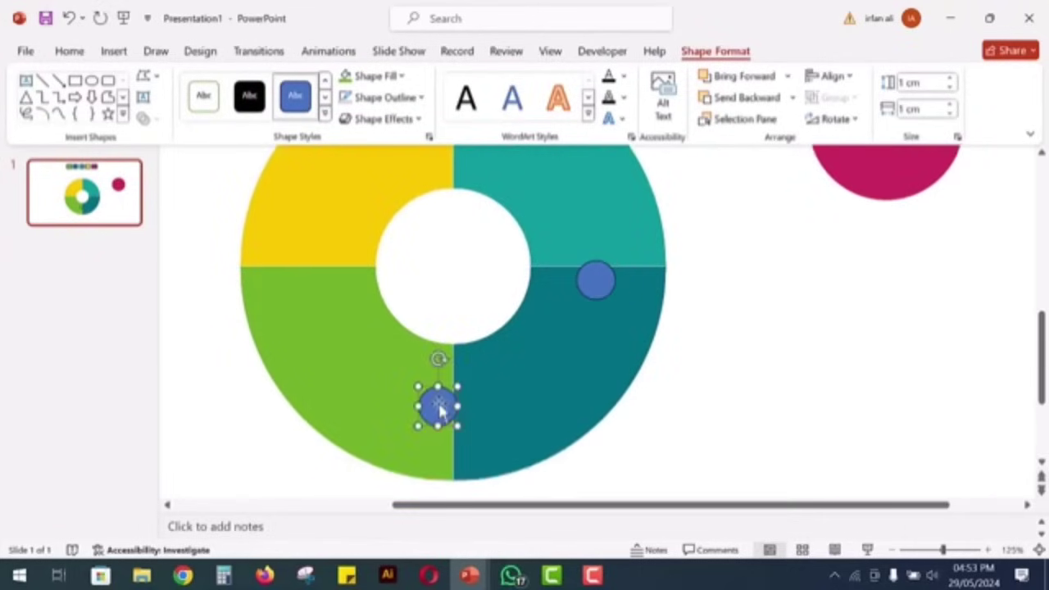
click(595, 281)
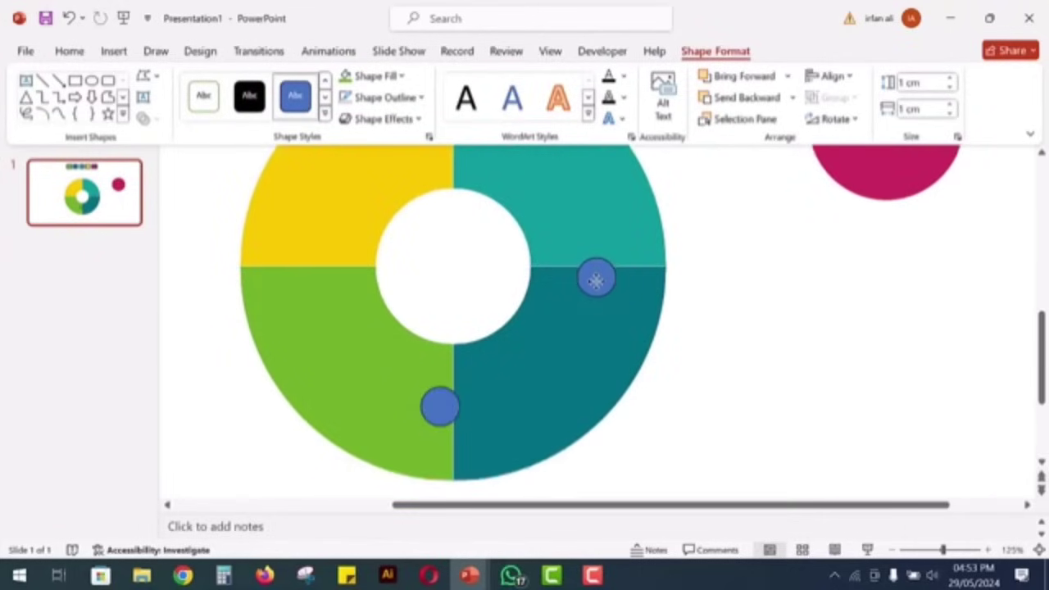
click(440, 407)
drag(440, 407, 313, 262)
scroll(321, 322, up, 1)
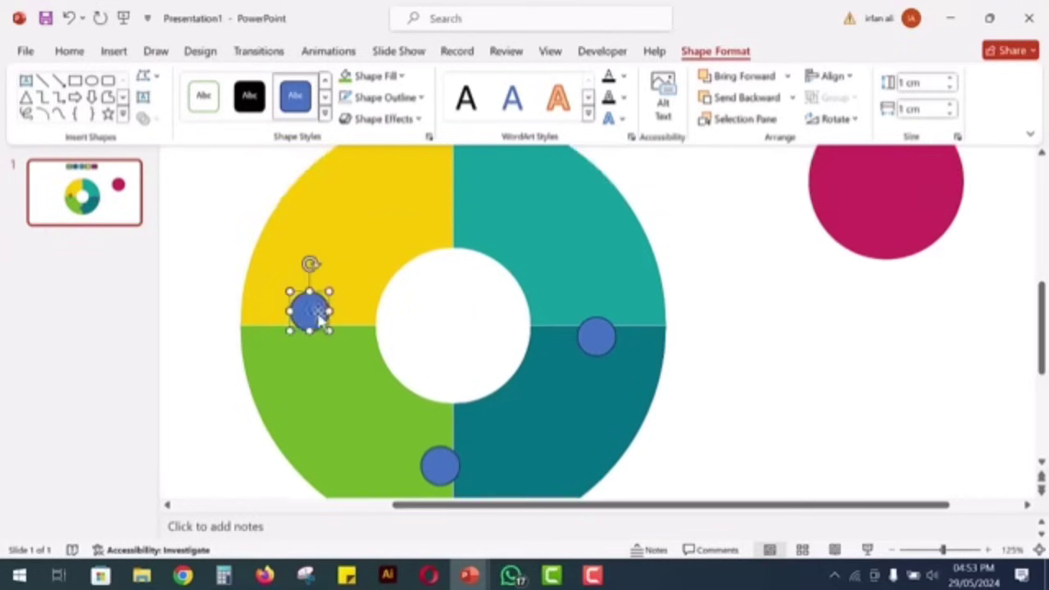
drag(319, 321, 477, 196)
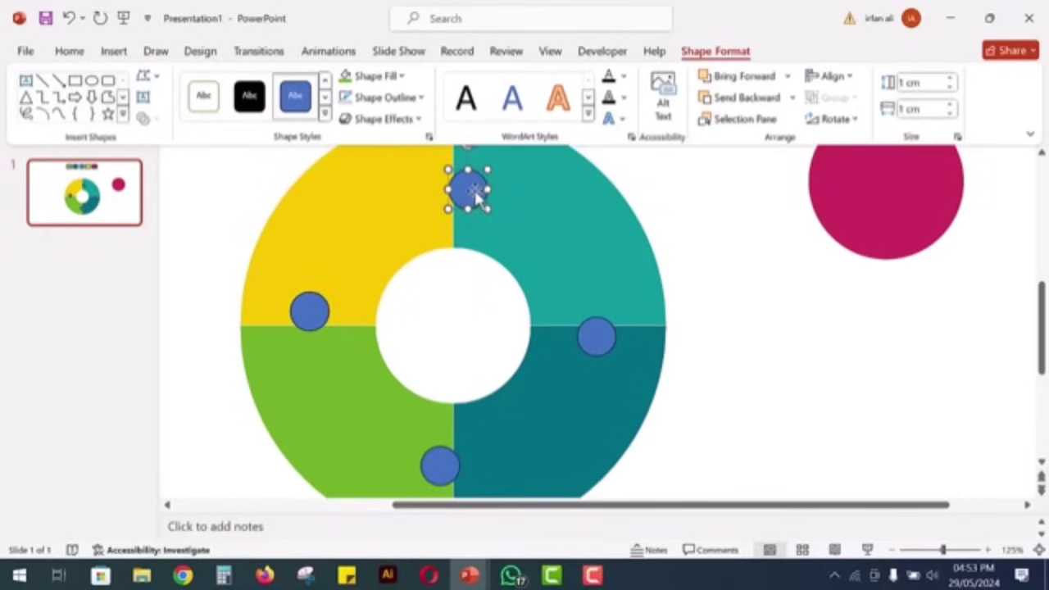
click(307, 308)
click(475, 195)
scroll(479, 197, down, 5)
click(1039, 550)
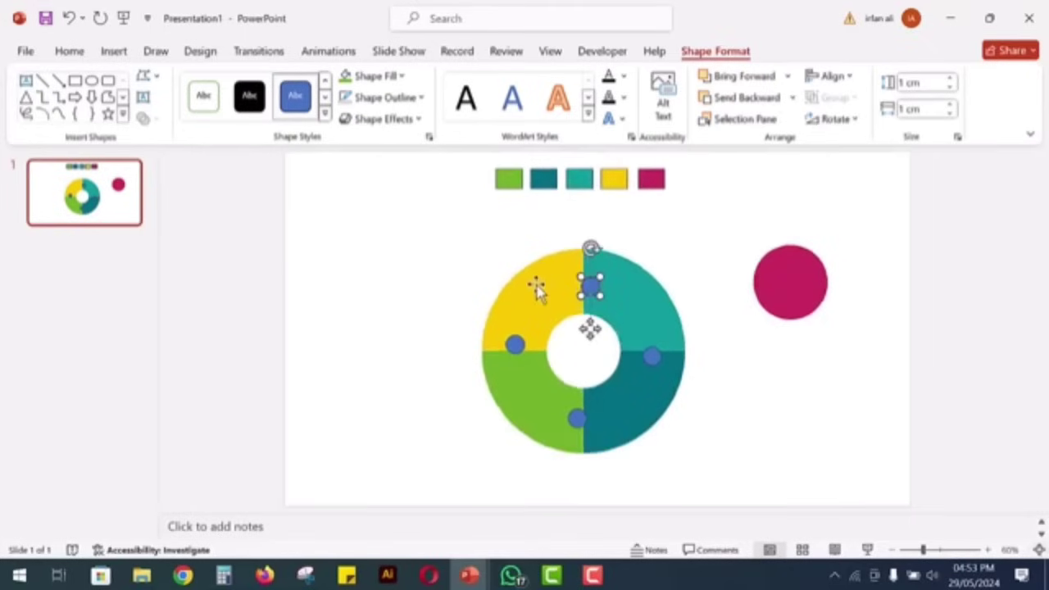
Step: Union the upper-left quarter with the top seam circle, and the upper-right quarter with the right seam circle
shift+click(557, 290)
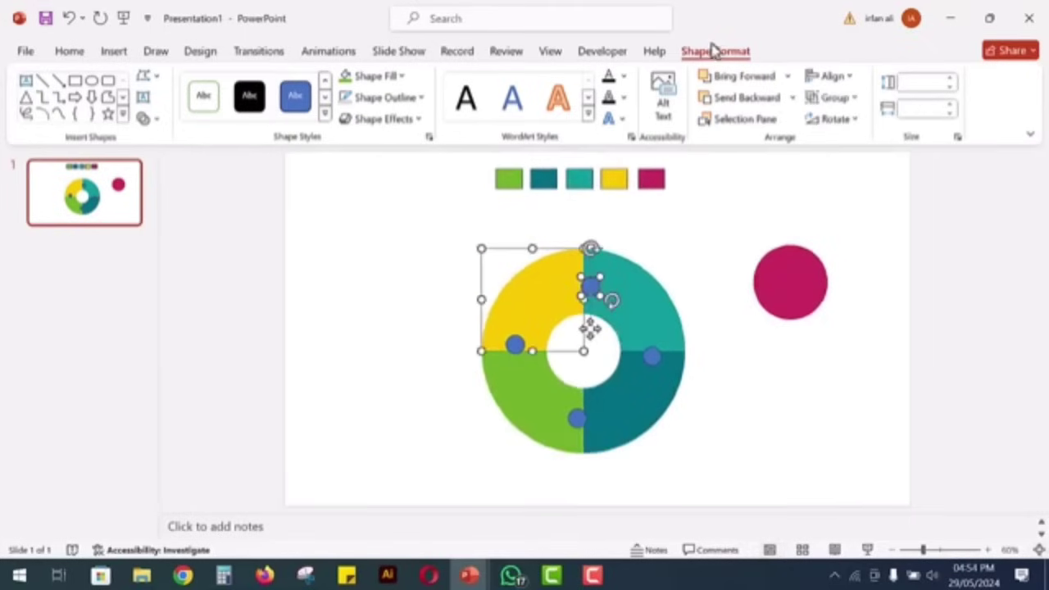
click(146, 119)
click(168, 144)
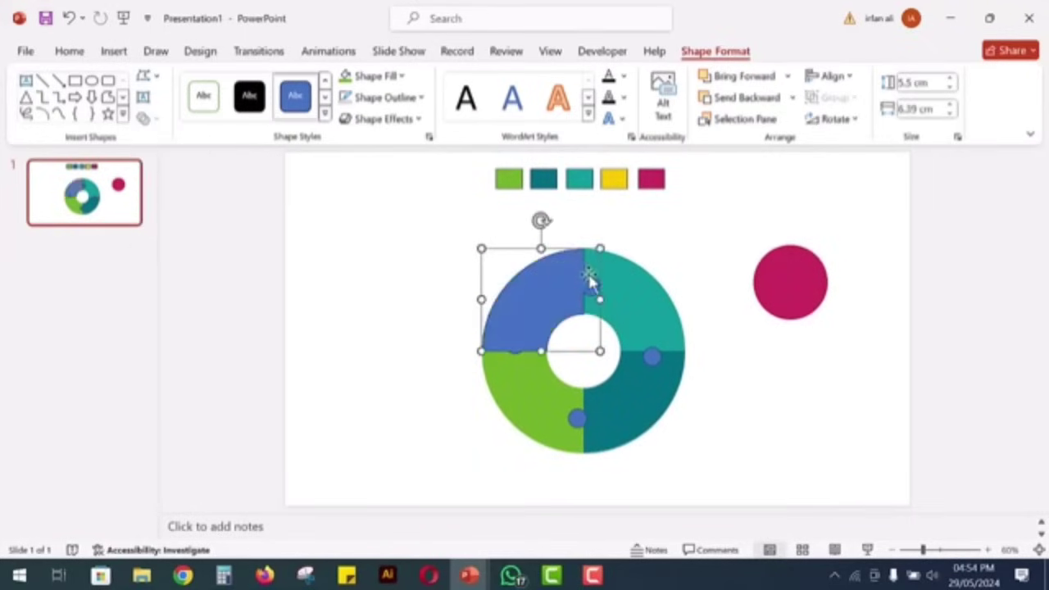
click(641, 289)
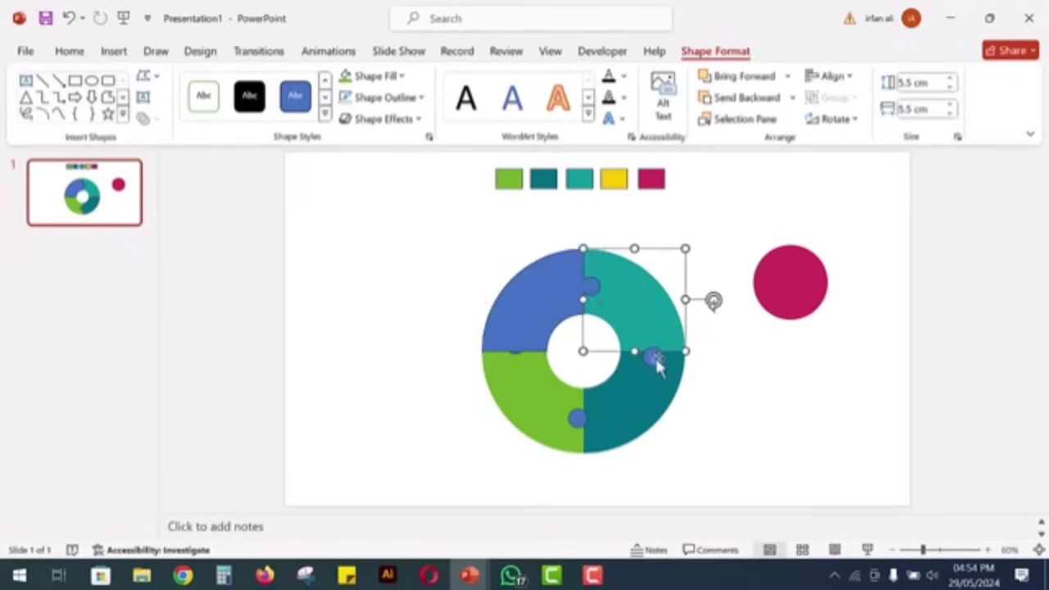
shift+click(653, 357)
click(146, 119)
click(168, 144)
Step: Union the lower-right quarter with the bottom seam circle, and the lower-left quarter with the left seam circle
click(627, 389)
shift+click(578, 418)
click(146, 119)
click(168, 143)
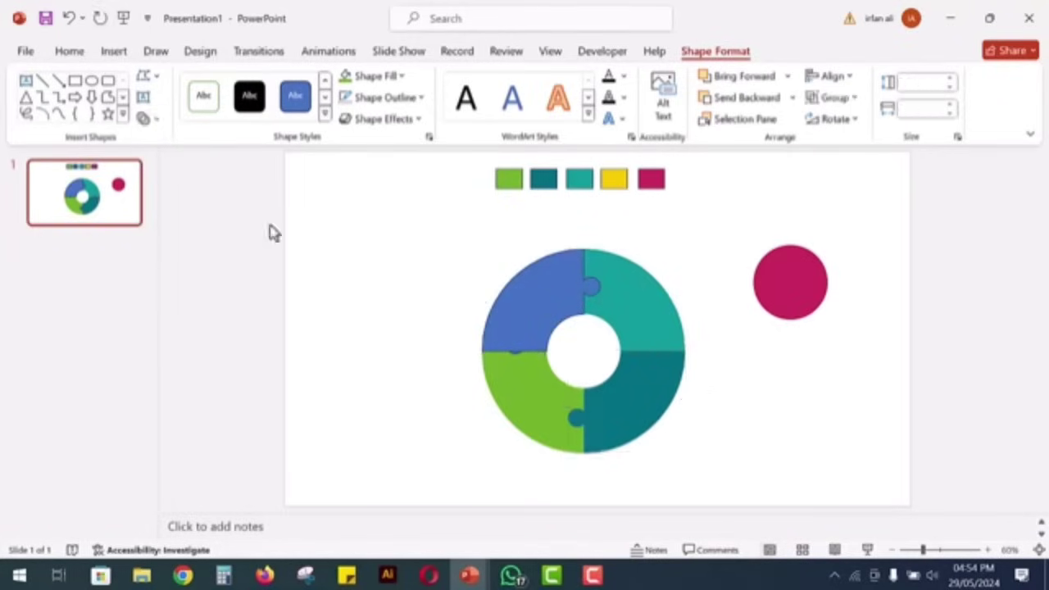
click(522, 392)
drag(461, 306, 555, 393)
click(146, 118)
click(170, 143)
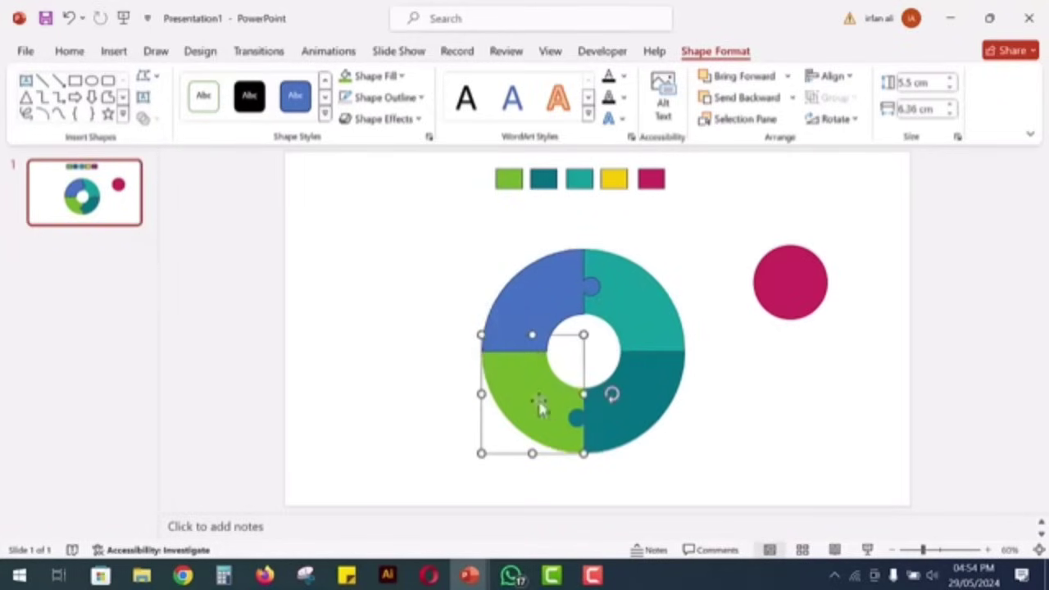
right_click(537, 407)
click(442, 382)
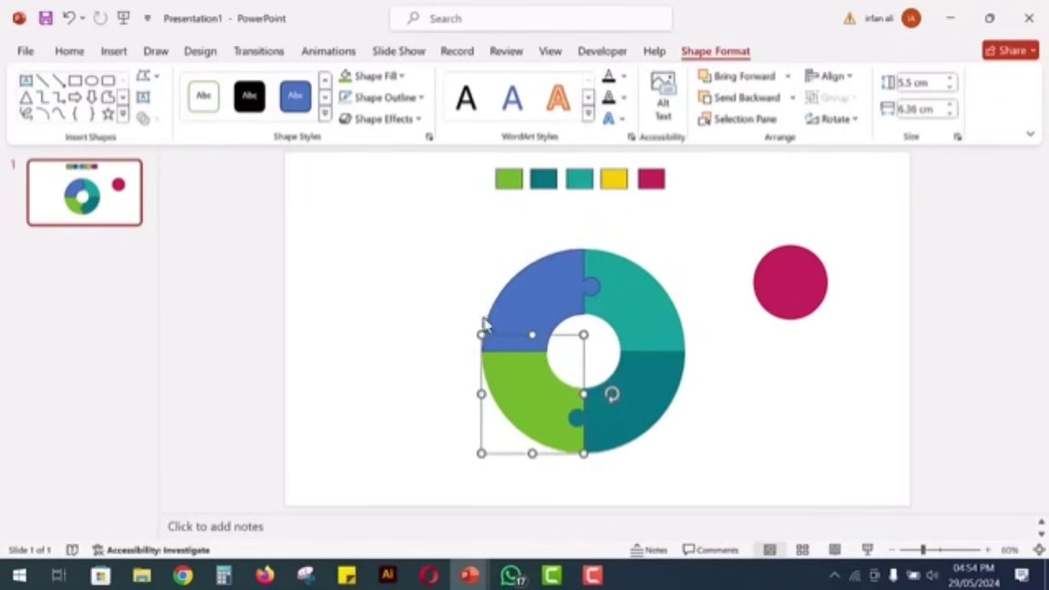
Step: Copy the upper-left puzzle piece off to the ring's left and fragment the original together with the upper-right piece
click(538, 291)
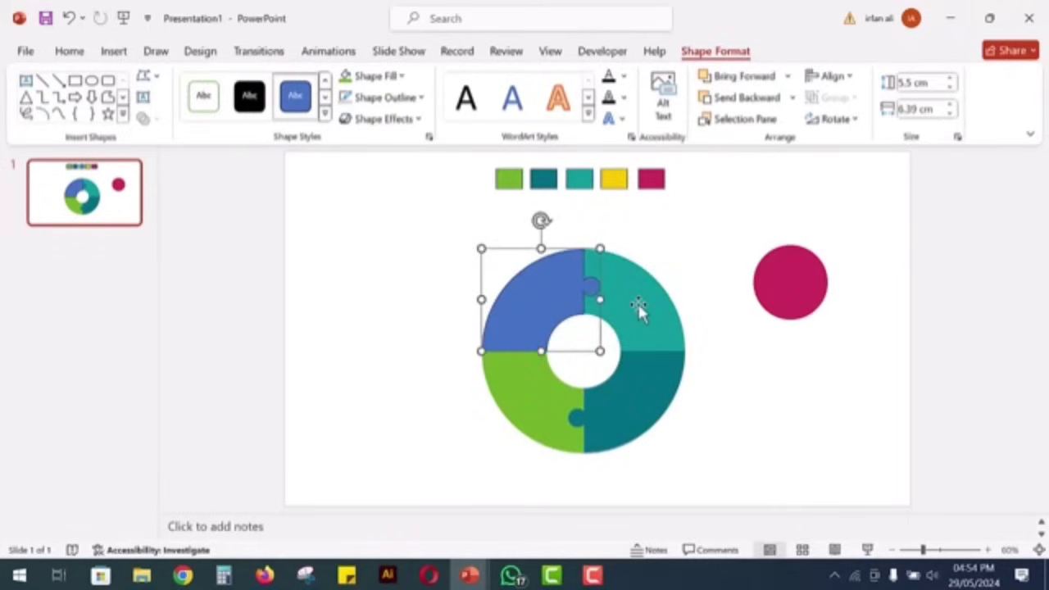
drag(534, 320, 396, 291)
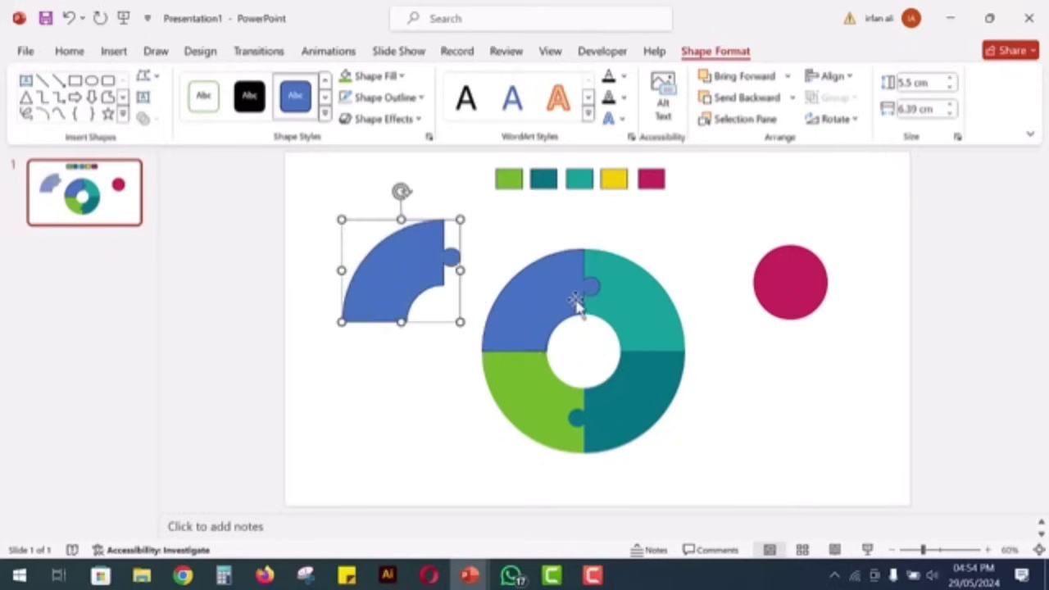
click(564, 299)
shift+click(645, 305)
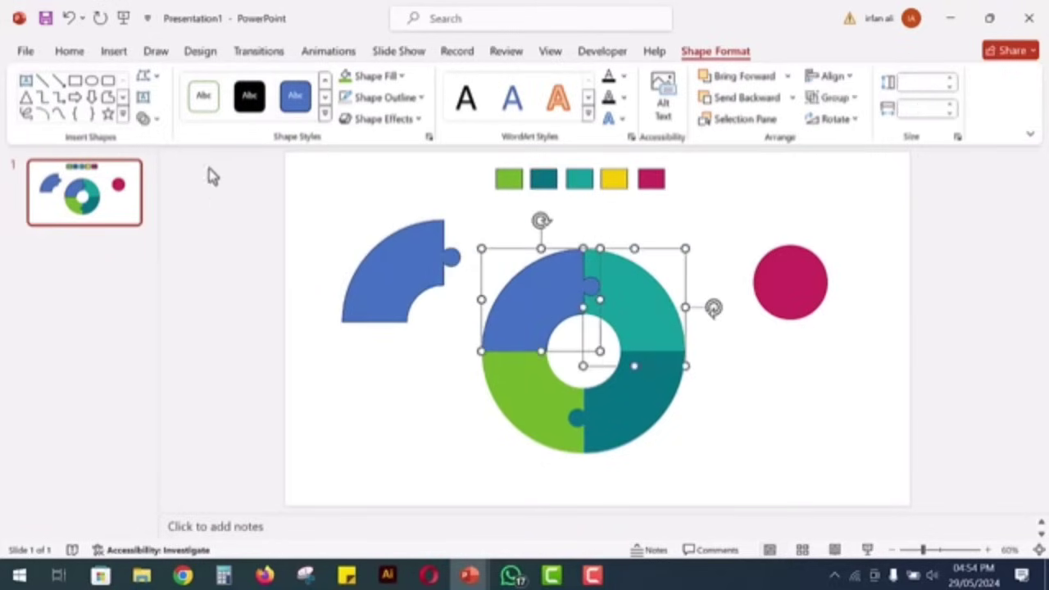
click(148, 118)
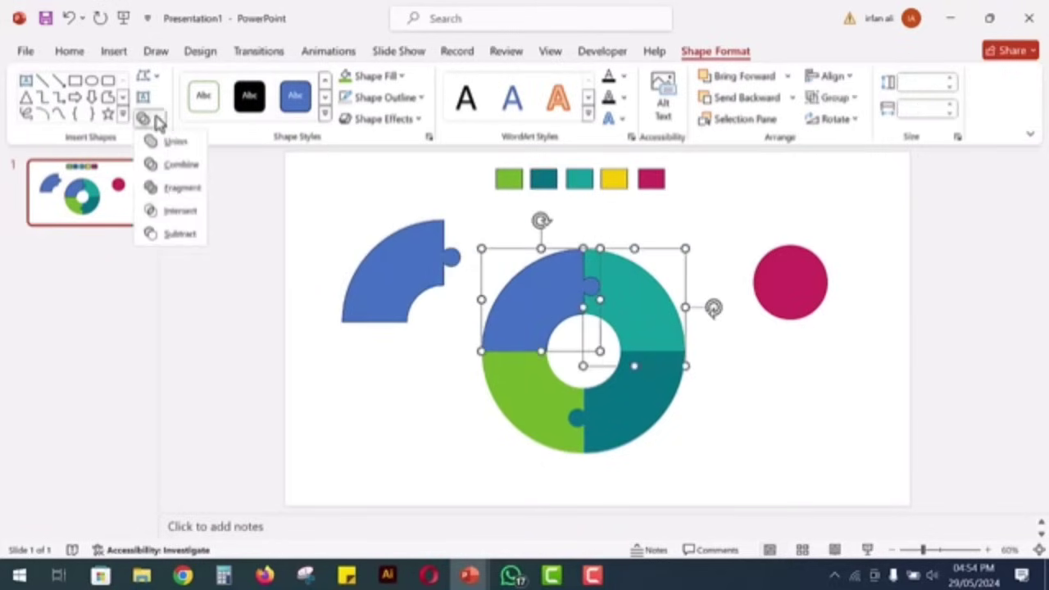
click(172, 192)
key(Escape)
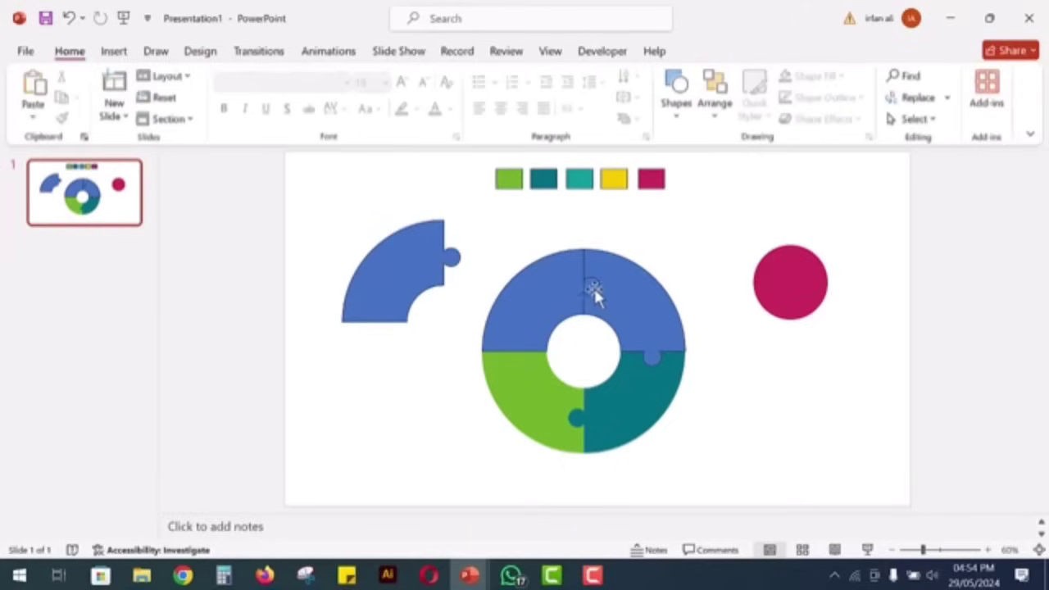
Step: Delete the loose tab and the original upper-left fragment, and fit the set-aside copy back into the ring
drag(593, 286, 550, 241)
key(Delete)
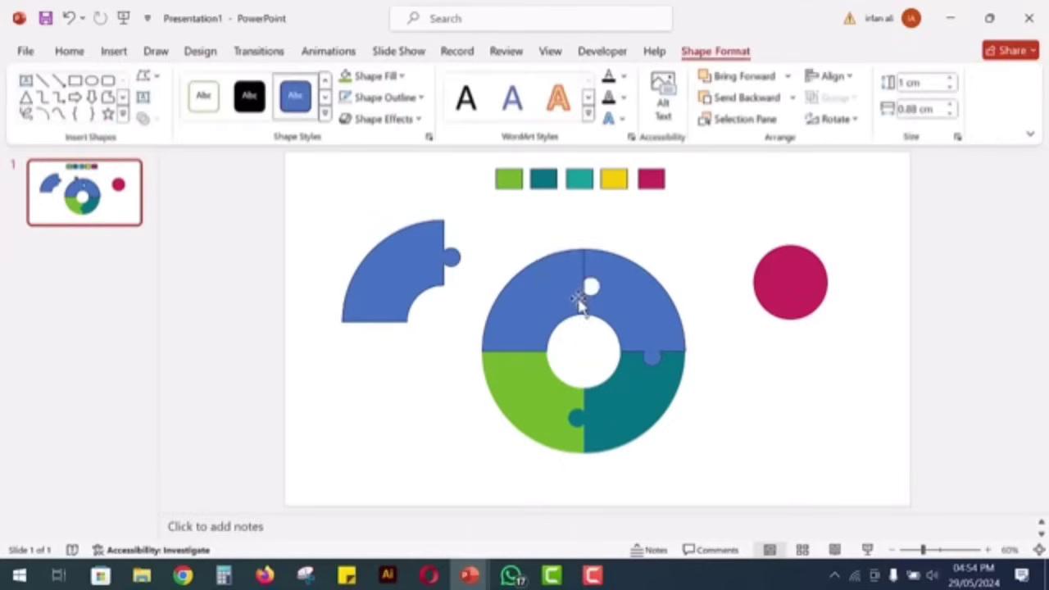
click(522, 309)
key(Delete)
drag(403, 270, 544, 298)
Step: Set aside a copy of the upper-right piece, fragment the original with the lower-right piece, and put the copy back in the ring
click(649, 390)
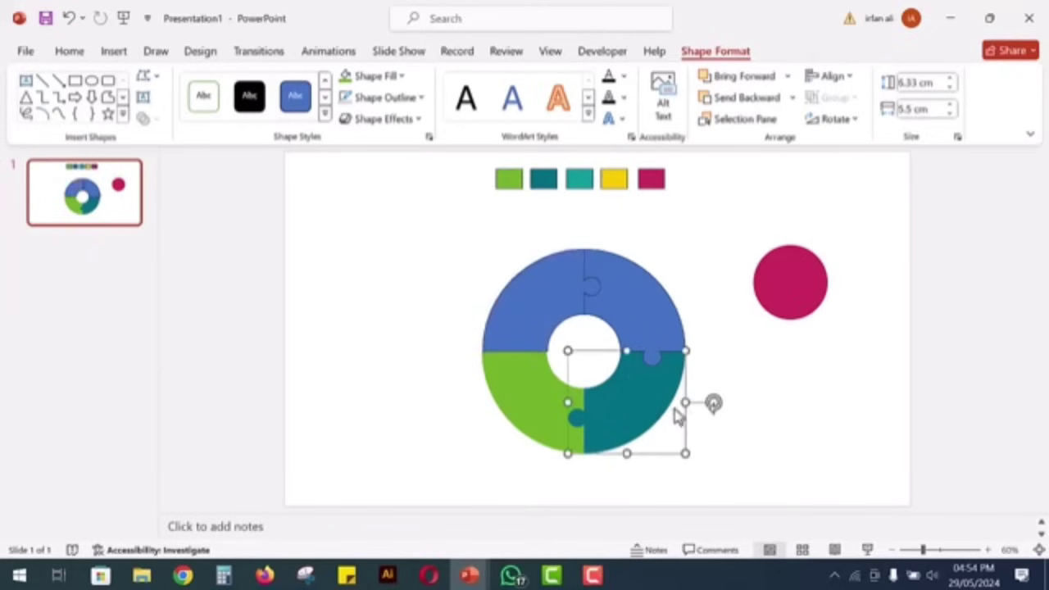
shift+click(653, 319)
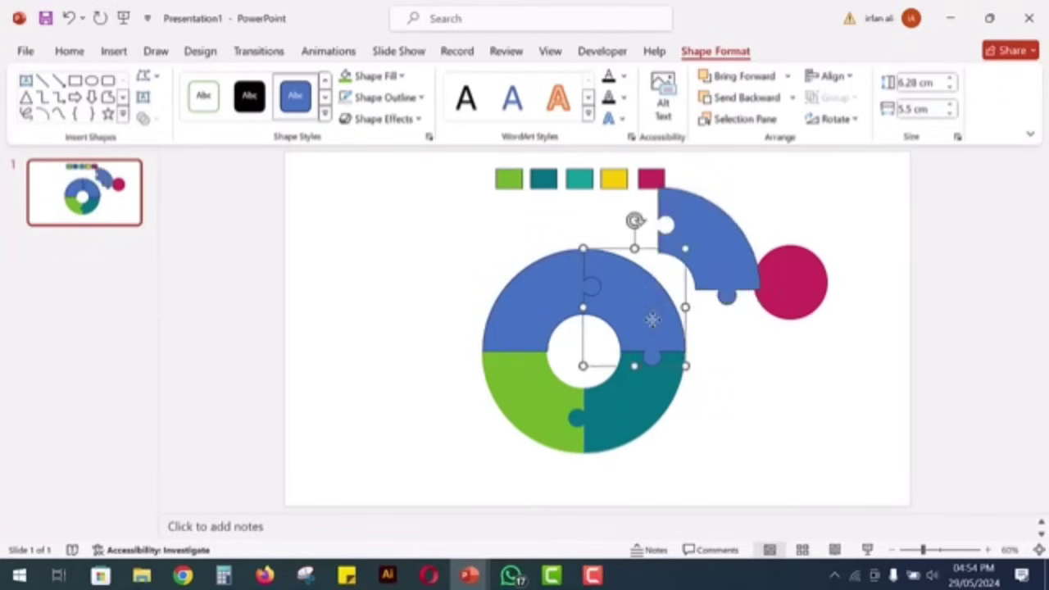
click(159, 119)
click(179, 165)
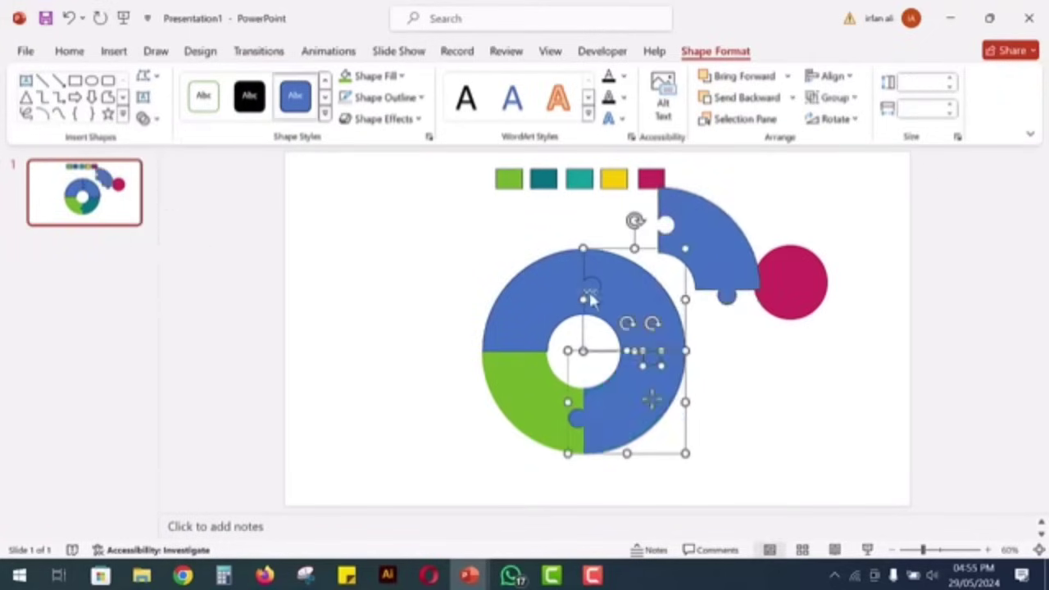
drag(689, 269, 633, 314)
Step: Copy the lower-right puzzle piece off to the ring's lower right and fragment the original together with the lower-left piece
click(639, 431)
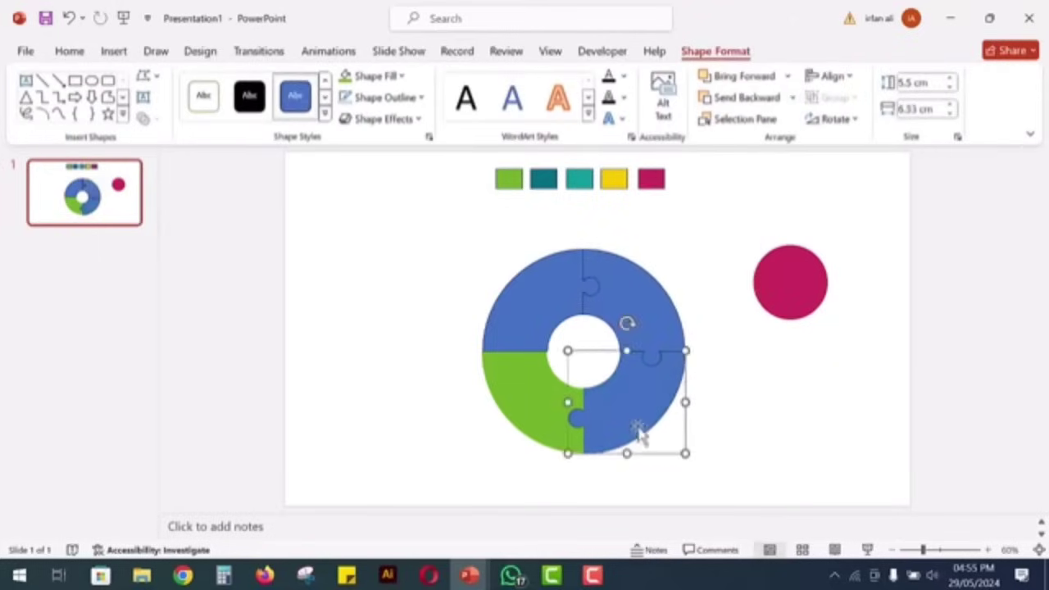
drag(639, 430, 757, 456)
click(545, 418)
shift+click(612, 426)
click(152, 121)
click(192, 188)
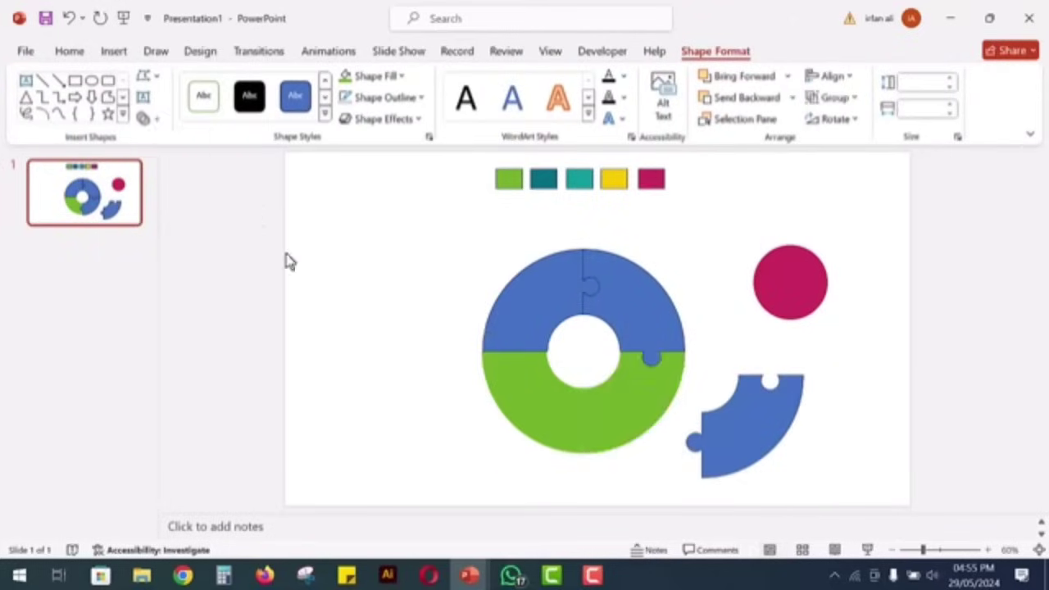
Step: Delete the loose tab and the original lower-right fragment, and fit the set-aside copy back into the ring
click(522, 478)
drag(619, 427, 633, 461)
key(Delete)
drag(602, 402, 559, 449)
Step: Copy the green lower-left piece off to the ring's left and fragment the original together with the upper-left piece
drag(729, 436, 415, 422)
click(515, 335)
shift+click(518, 387)
click(740, 50)
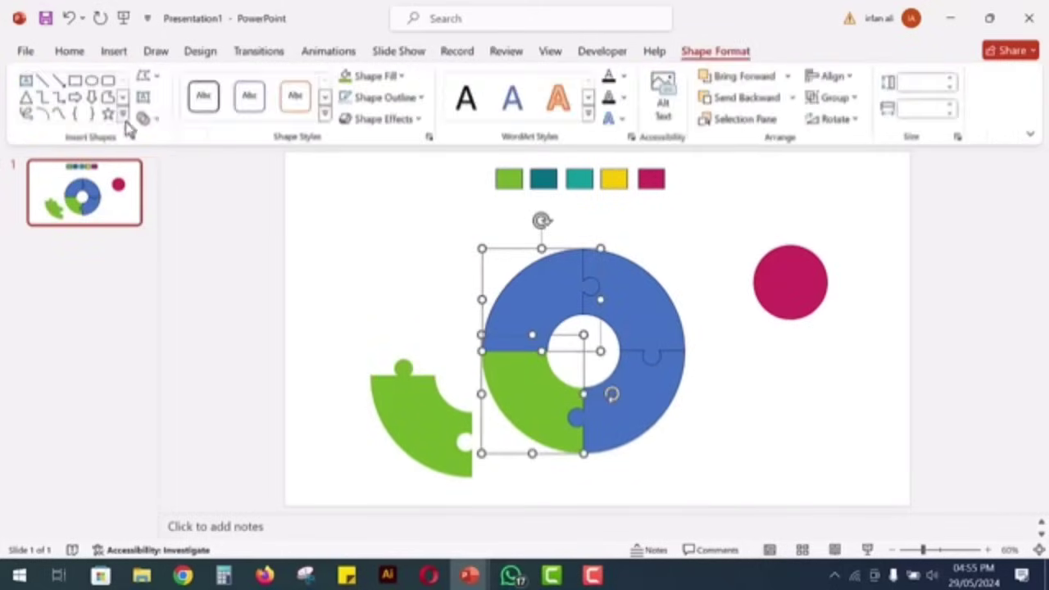
click(147, 119)
click(183, 190)
Step: Delete the original lower-left fragment and fit the set-aside green copy back into the ring
click(537, 402)
key(Delete)
drag(412, 424, 519, 398)
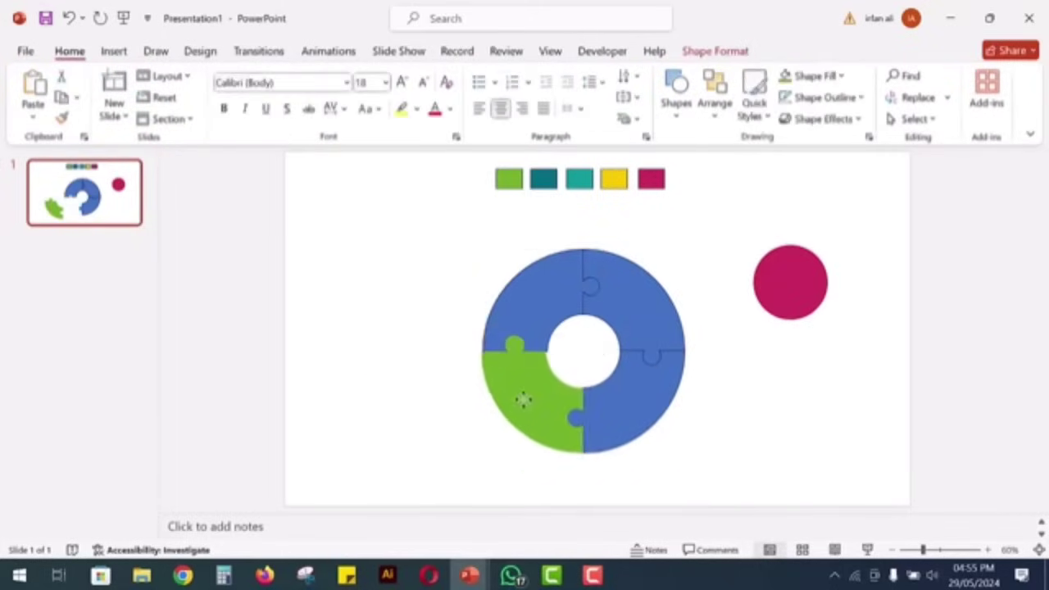
Step: Fill the upper-left puzzle piece dark teal, the upper-right piece light teal and the lower-right piece yellow
scroll(525, 398, up, 5)
scroll(605, 330, down, 6)
click(529, 275)
click(841, 76)
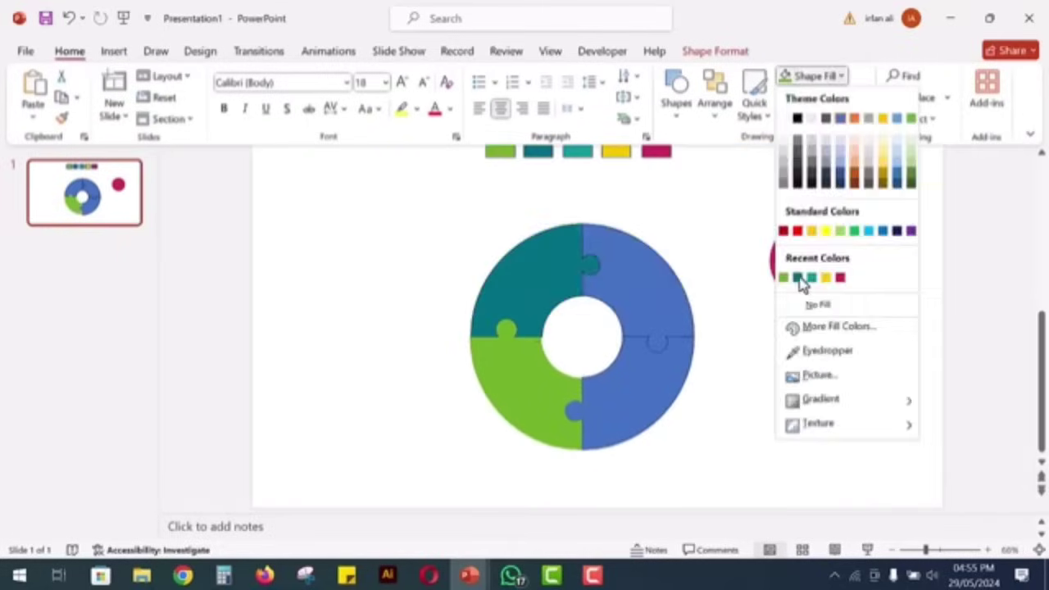
click(798, 279)
click(643, 282)
click(841, 77)
click(812, 279)
click(643, 381)
click(819, 76)
click(826, 280)
click(762, 377)
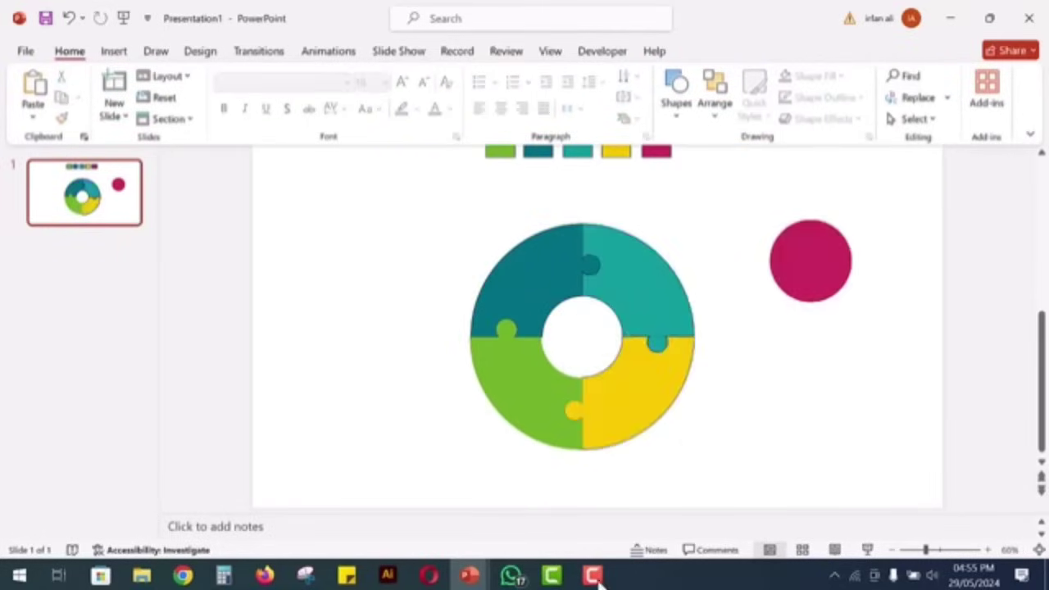
Step: Draw a small circle at the magenta disc's upper-right edge and size it to 0.9 cm by 0.9 cm
click(675, 113)
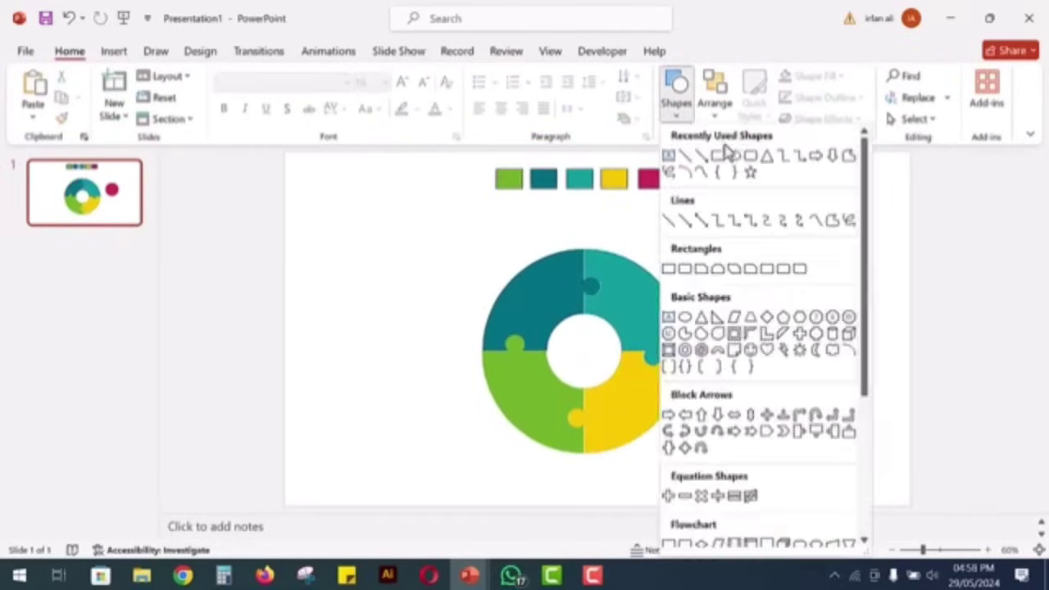
click(728, 153)
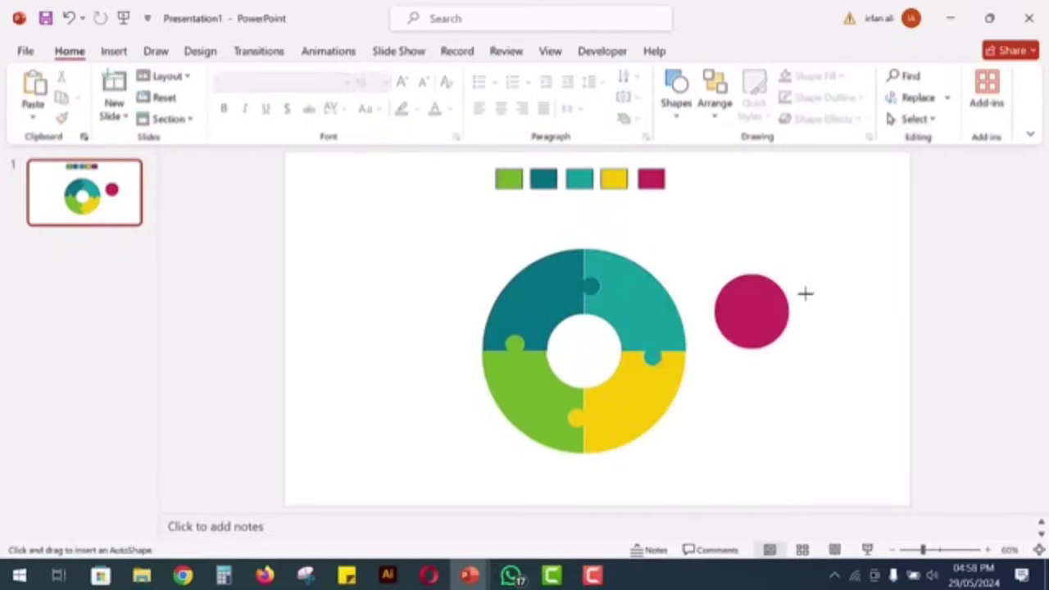
drag(801, 293, 807, 298)
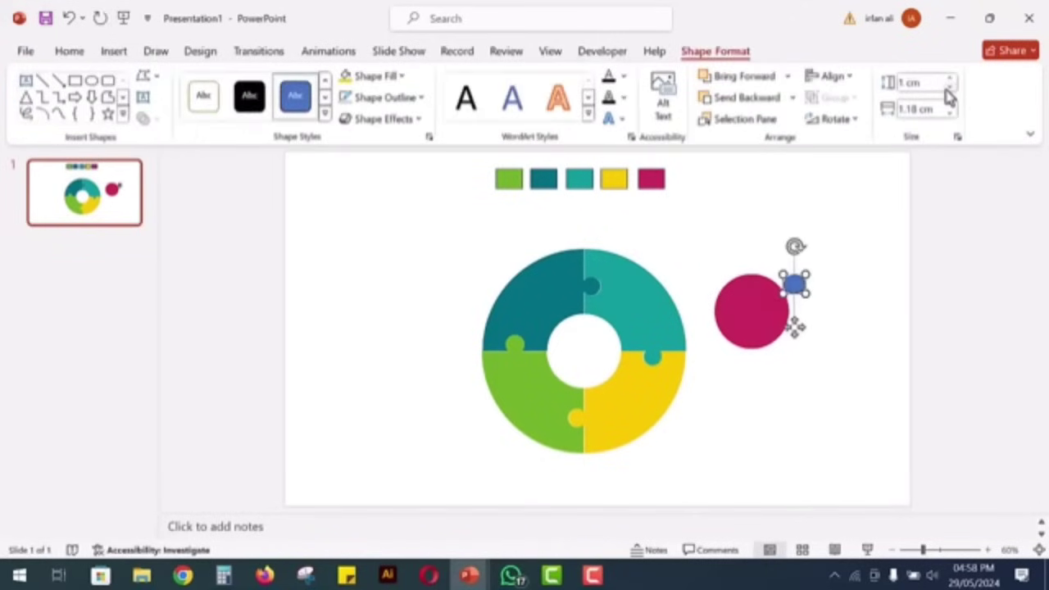
click(950, 114)
click(951, 114)
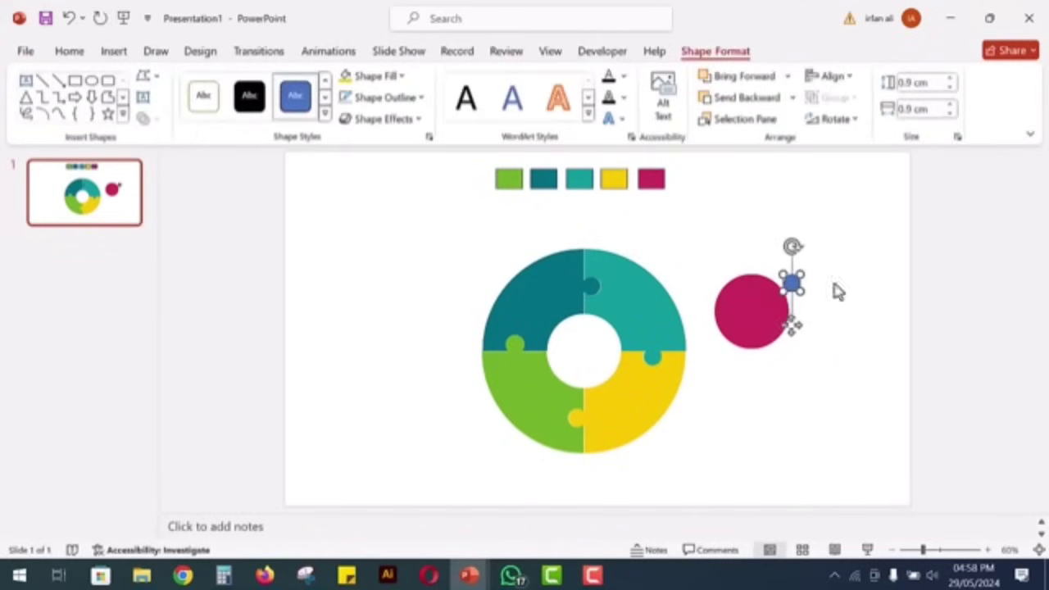
Step: Fill the small circle magenta and centre the large magenta disc in the ring's hole
drag(792, 327, 587, 352)
click(372, 76)
click(400, 276)
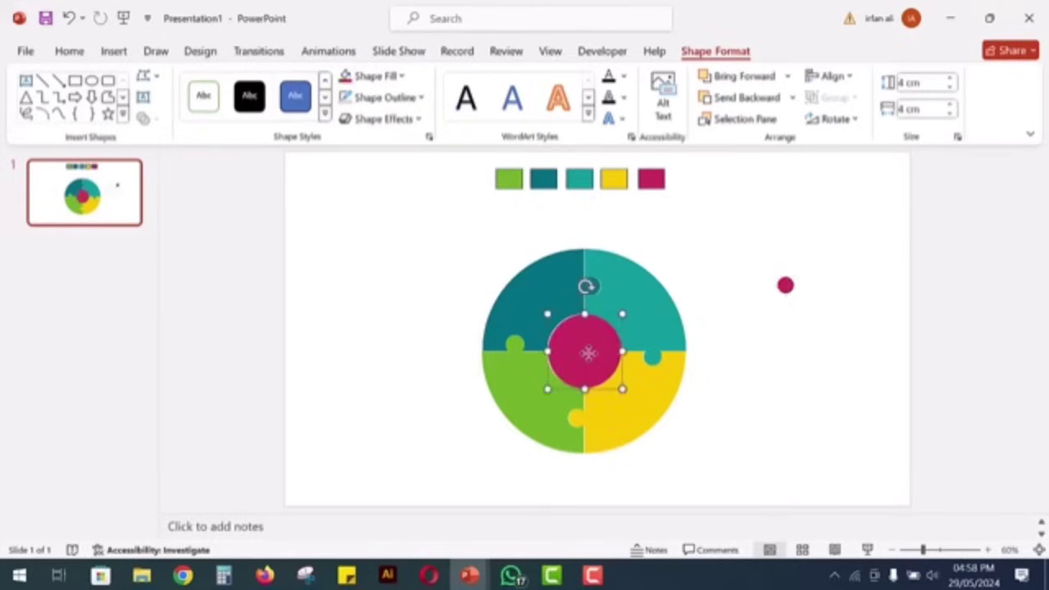
Step: Place the small magenta circle and three copies of it around the central disc's edge, one in each quarter
click(784, 325)
drag(784, 325, 611, 365)
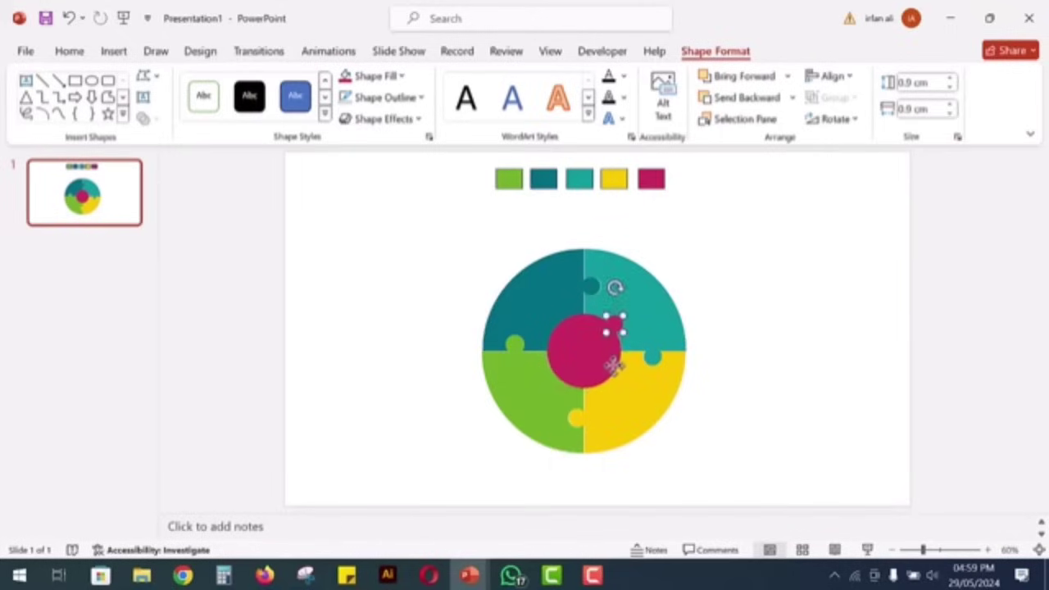
drag(620, 426, 546, 390)
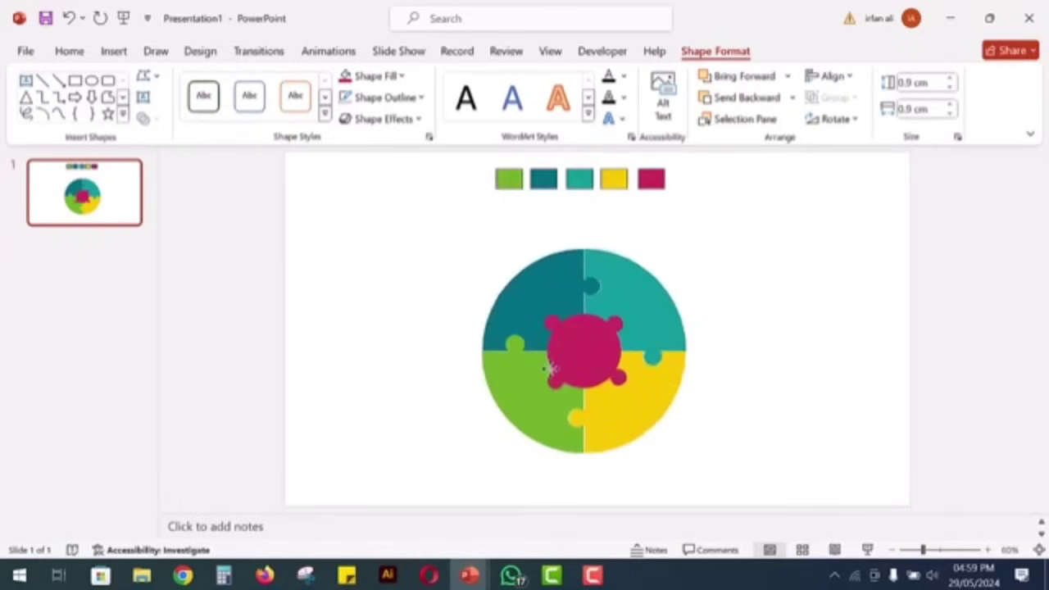
Step: Merge the central magenta disc and its four small circles into one shape with Union
click(718, 325)
drag(639, 415, 524, 421)
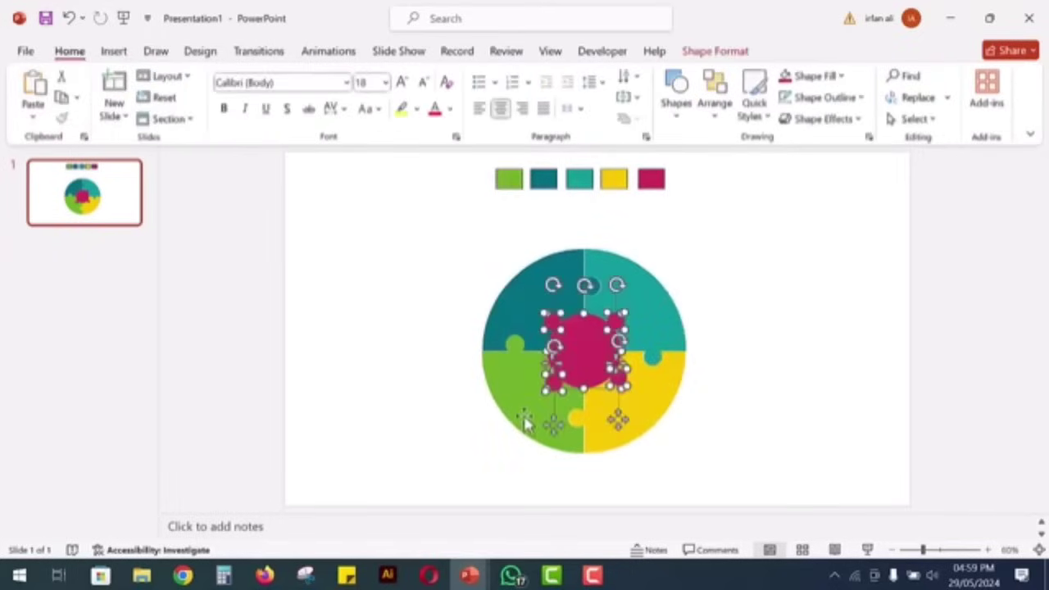
click(717, 51)
click(143, 117)
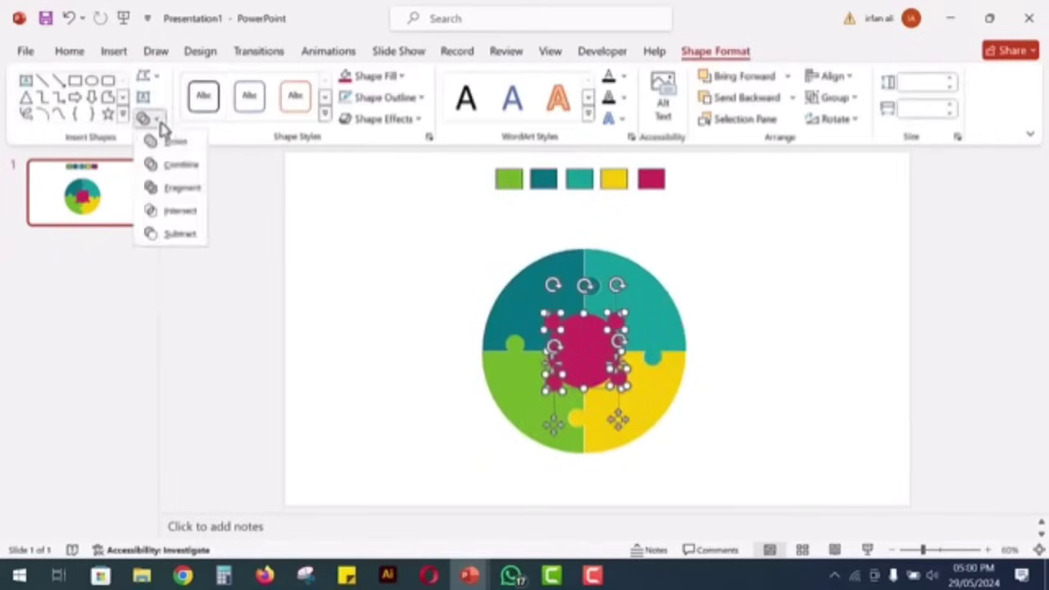
click(168, 140)
Step: Copy the tabbed magenta disc off to the ring's right and fragment the original together with the four puzzle pieces
drag(581, 351, 797, 351)
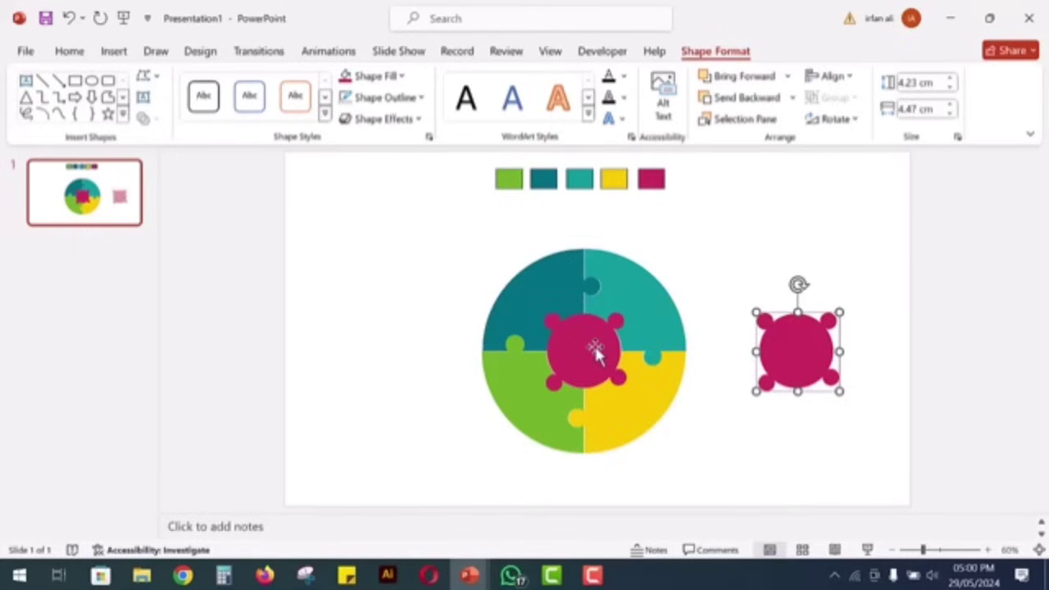
click(595, 352)
shift+click(646, 303)
shift+click(528, 292)
shift+click(525, 375)
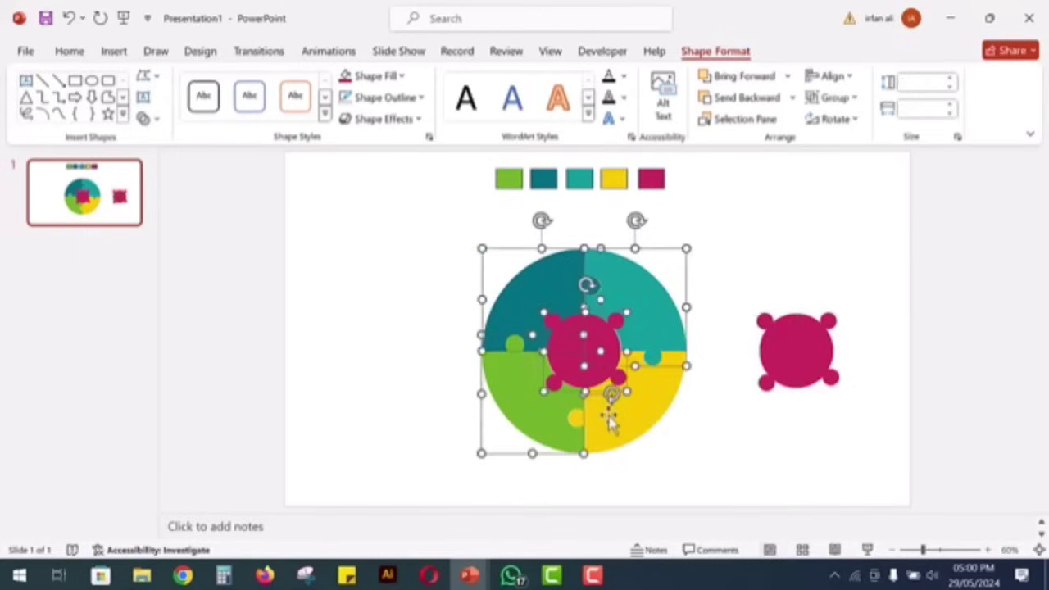
shift+click(609, 415)
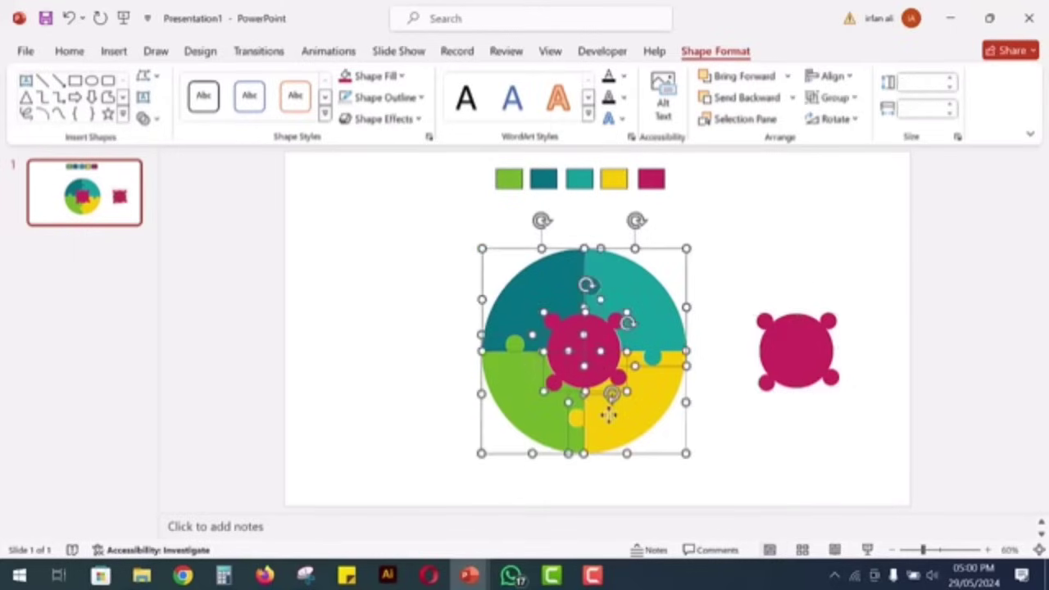
click(145, 119)
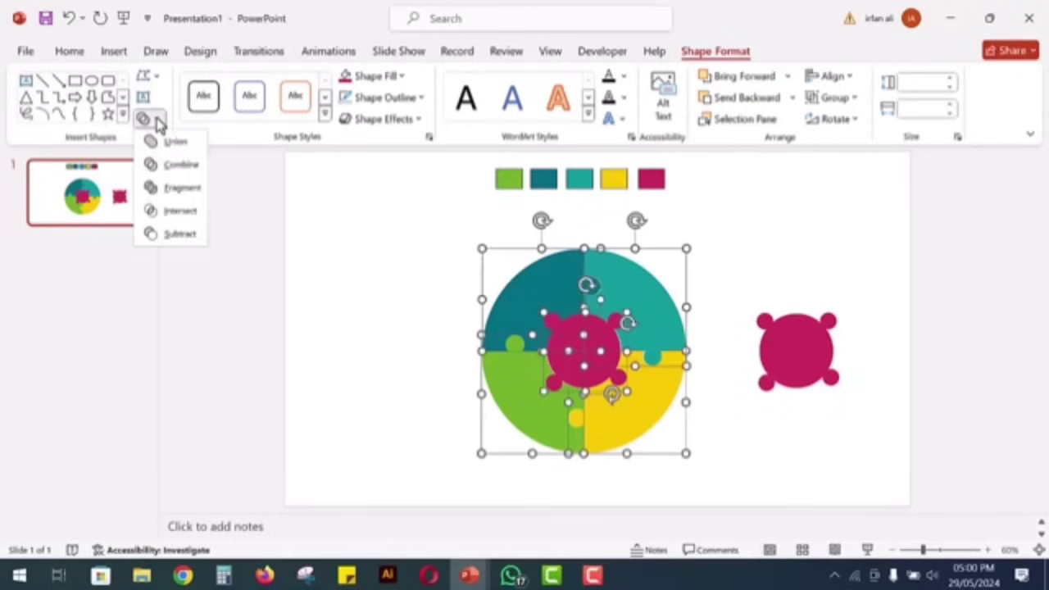
click(175, 190)
click(414, 345)
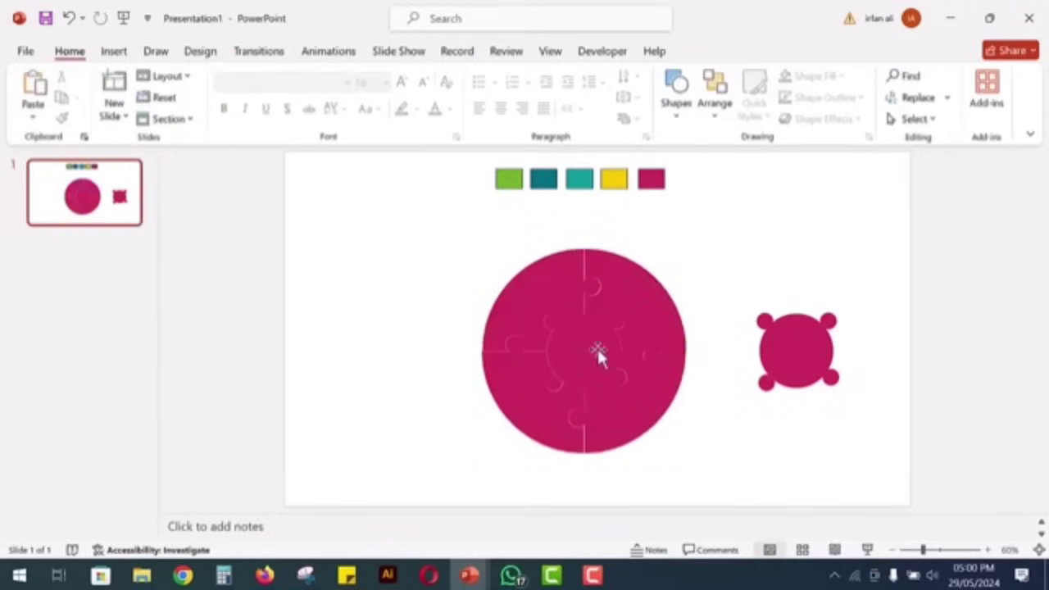
Step: Delete the central disc and tab fragments from the ring, and move the set-aside magenta copy slightly closer
click(598, 350)
key(Delete)
drag(687, 272, 521, 350)
key(Delete)
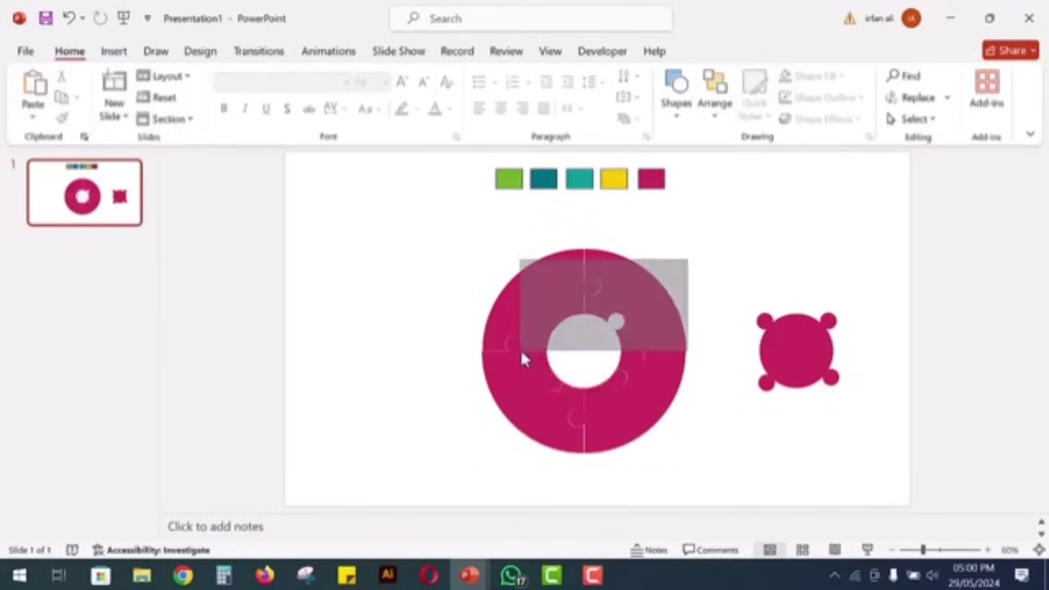
drag(666, 455, 599, 346)
key(Delete)
drag(474, 457, 568, 361)
key(Delete)
drag(475, 289, 594, 361)
key(Delete)
key(Delete)
drag(797, 351, 767, 347)
Step: Fill the upper-right piece light teal, the lower-right piece yellow, the lower-left piece green and the upper-left piece dark teal
click(646, 311)
click(819, 76)
click(784, 278)
click(636, 407)
click(819, 76)
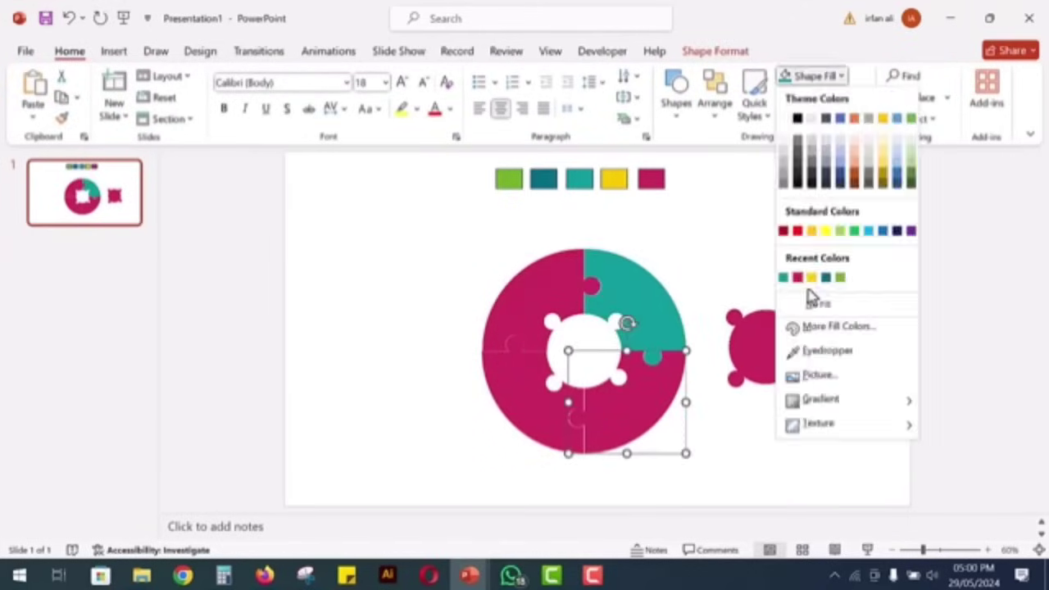
click(812, 277)
click(543, 429)
click(841, 75)
click(839, 277)
click(534, 300)
click(840, 76)
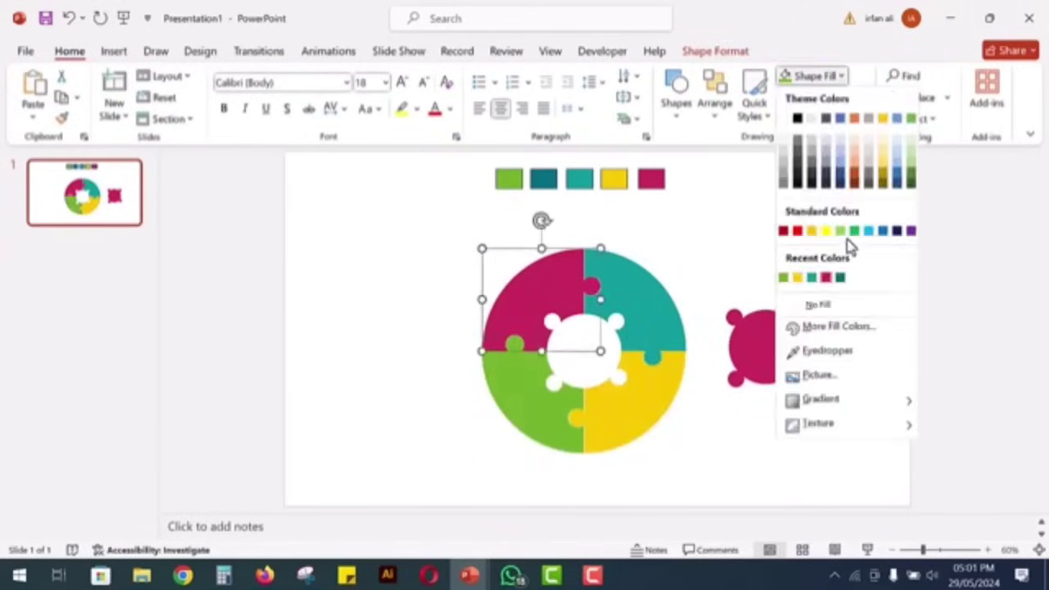
click(840, 276)
Step: Fit the set-aside tabbed magenta disc back into the ring's centre
drag(787, 353, 599, 354)
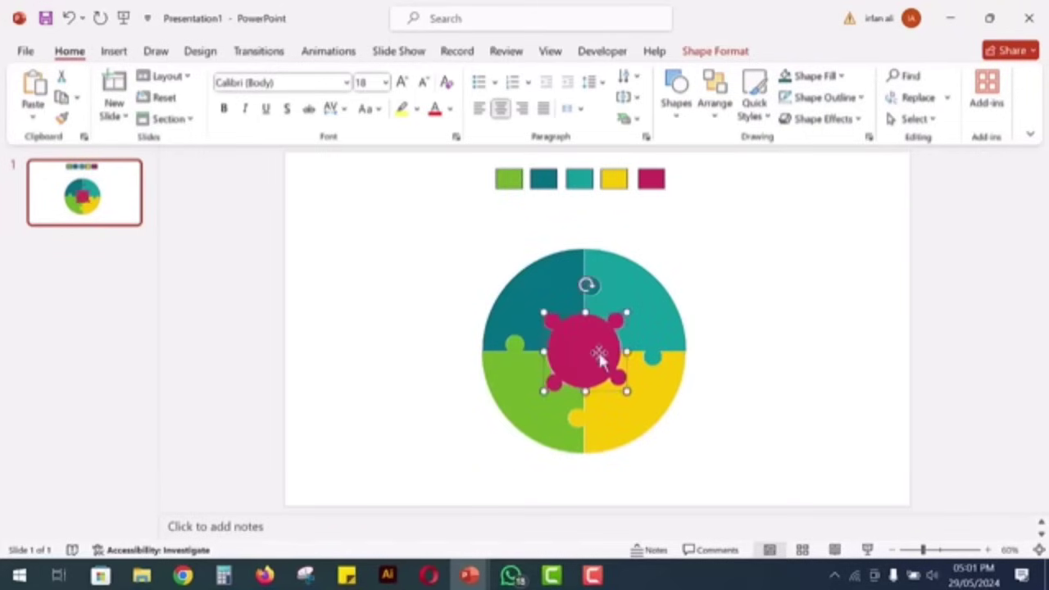
click(755, 350)
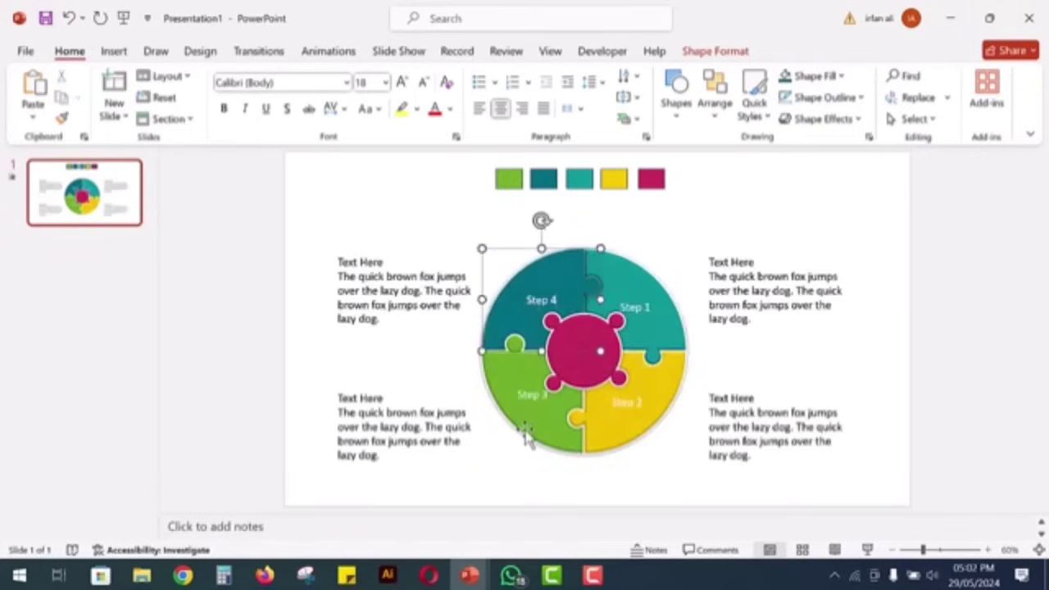
click(527, 439)
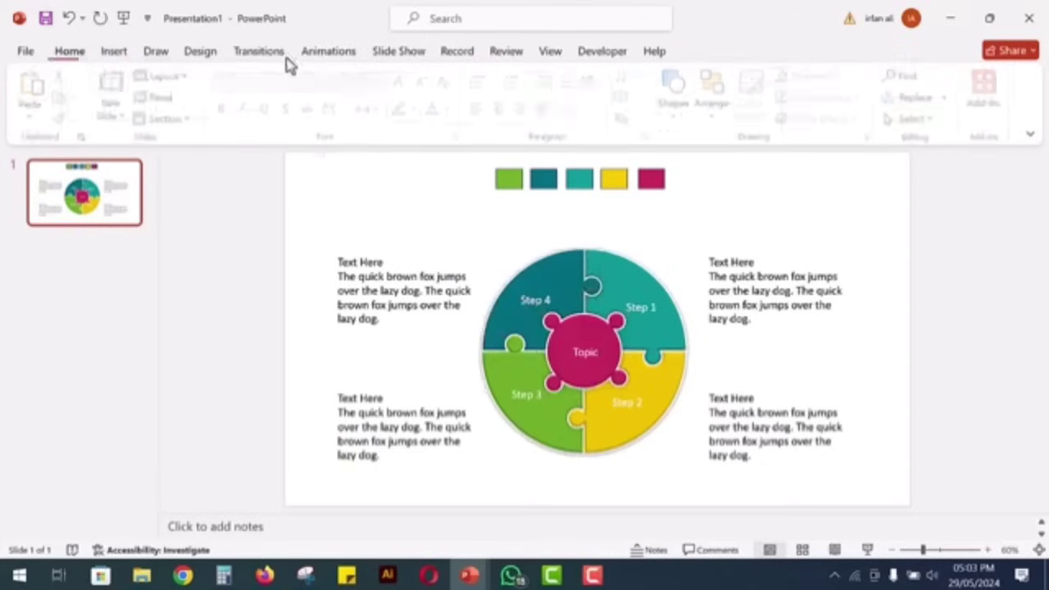
Step: Show the Animation Pane and apply a Fade animation to the Step 1 puzzle piece
click(328, 50)
click(721, 78)
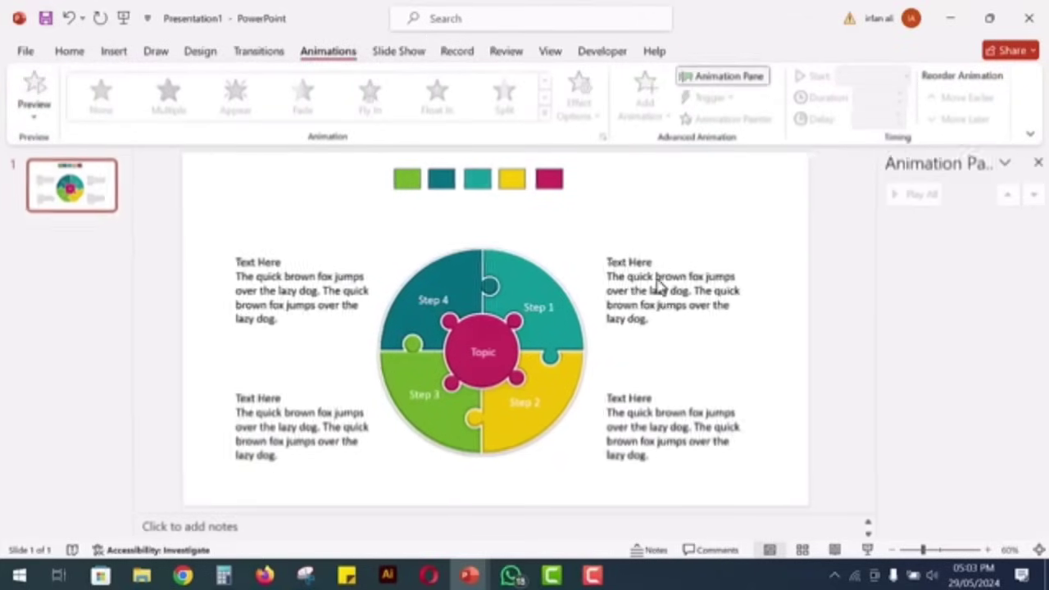
click(543, 292)
click(243, 115)
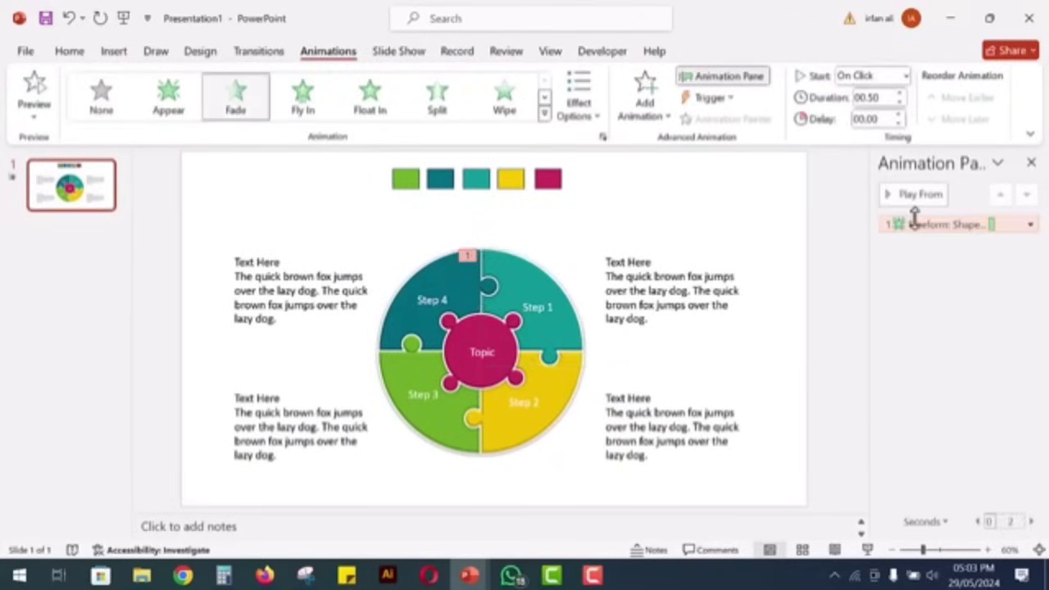
Step: Animate the upper-right text block with a Wipe from the left that starts after the previous animation
click(693, 336)
click(504, 97)
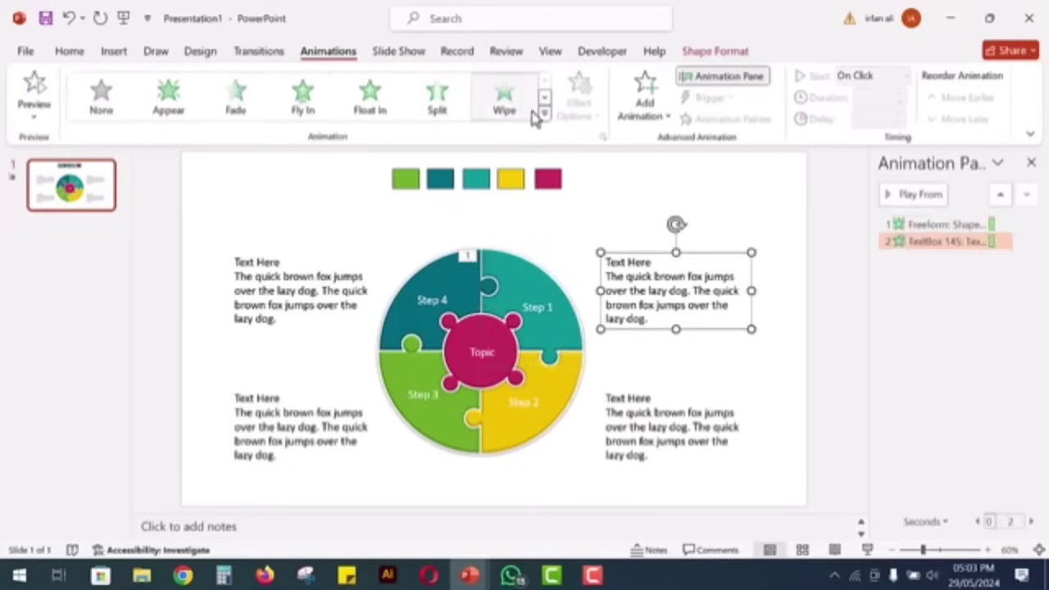
click(579, 97)
click(616, 168)
click(1030, 241)
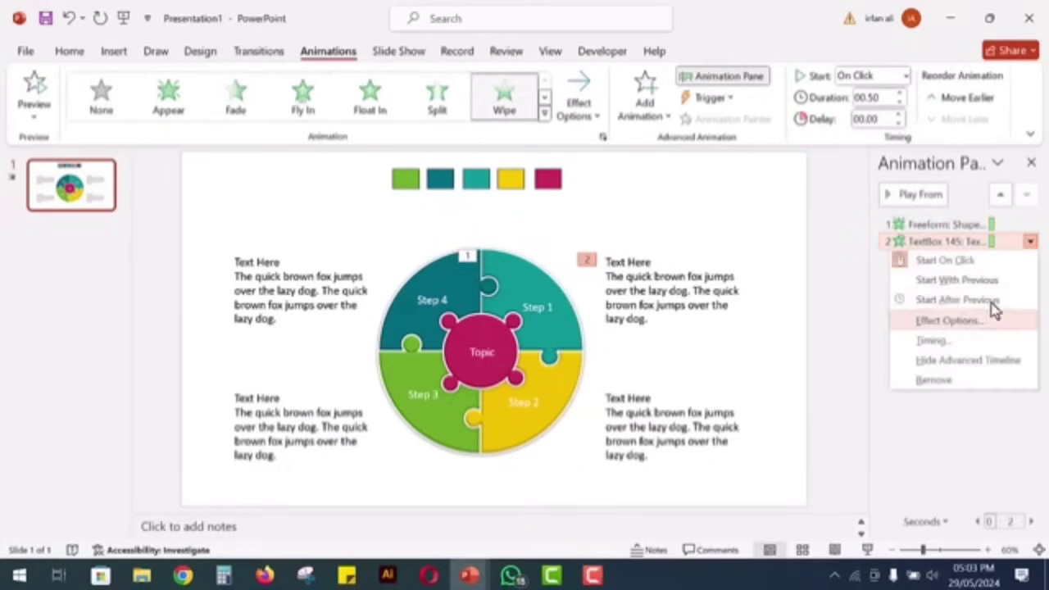
click(932, 300)
Step: Apply Fade to the Step 2 piece and a Wipe from the left, starting after previous, to the lower-right text block
click(532, 410)
click(235, 97)
click(696, 415)
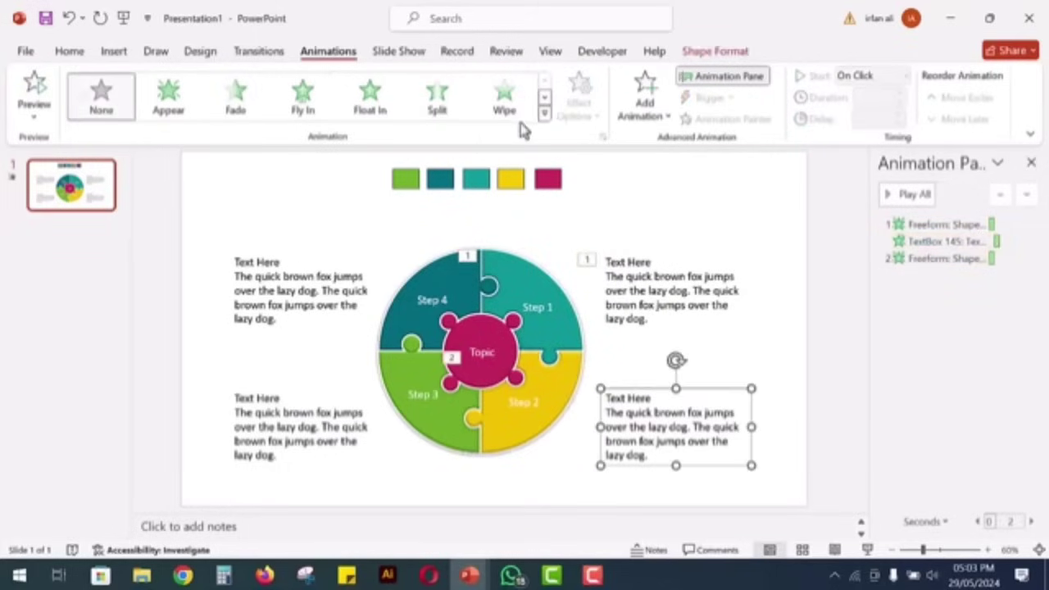
click(503, 96)
click(579, 97)
click(653, 211)
click(1030, 275)
click(932, 334)
Step: Apply Fade to the Step 3 piece and a Wipe from the left to the lower-left text block
click(438, 431)
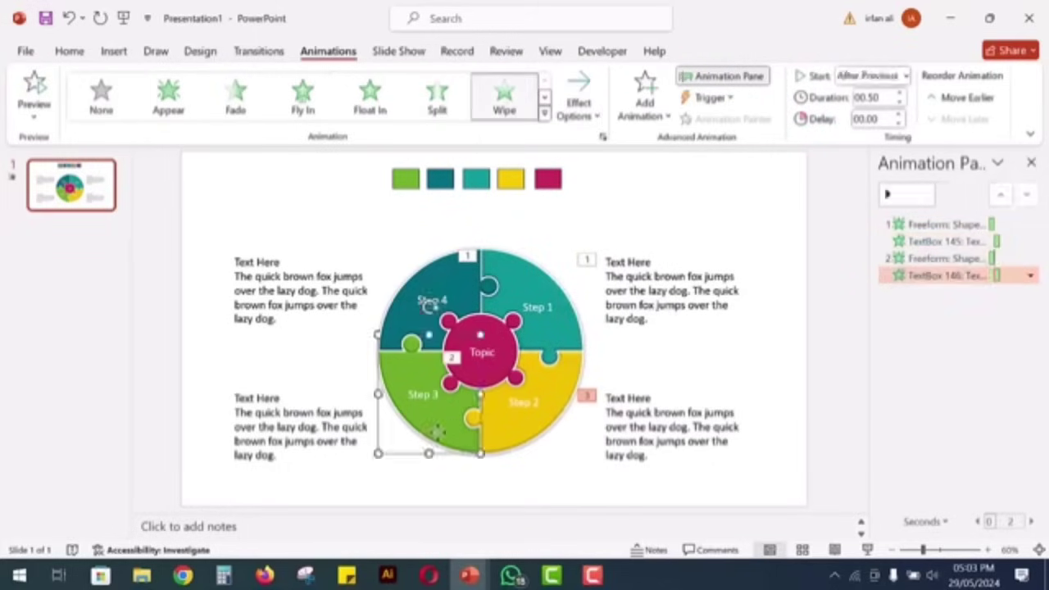
click(235, 97)
click(369, 471)
click(504, 97)
click(578, 97)
click(627, 213)
Step: Apply Wipe to the Step 4 piece and a Wipe from the left to the upper-left text block
click(432, 294)
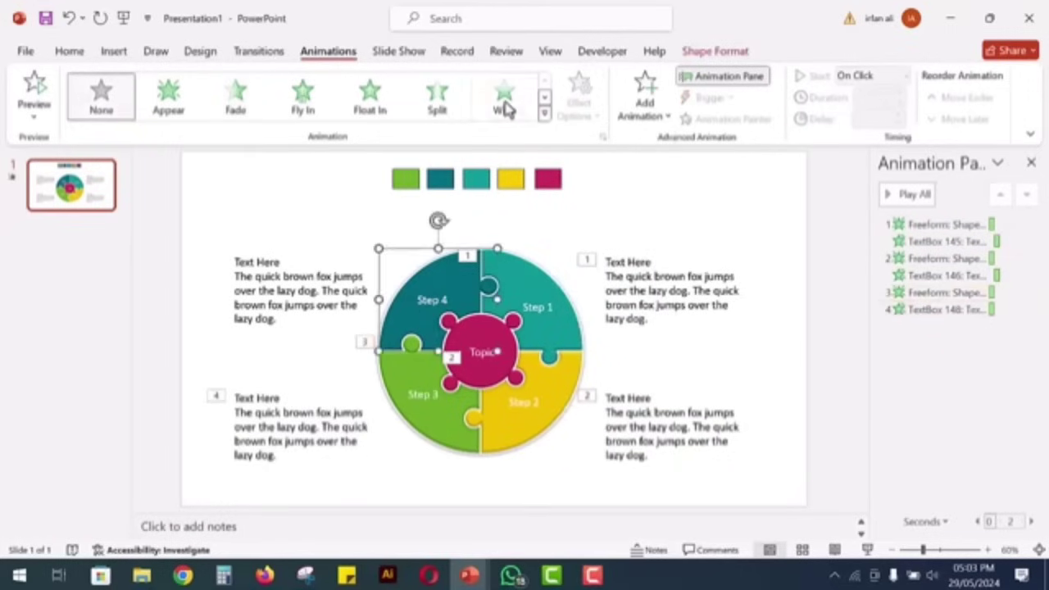
click(504, 97)
click(305, 304)
click(504, 97)
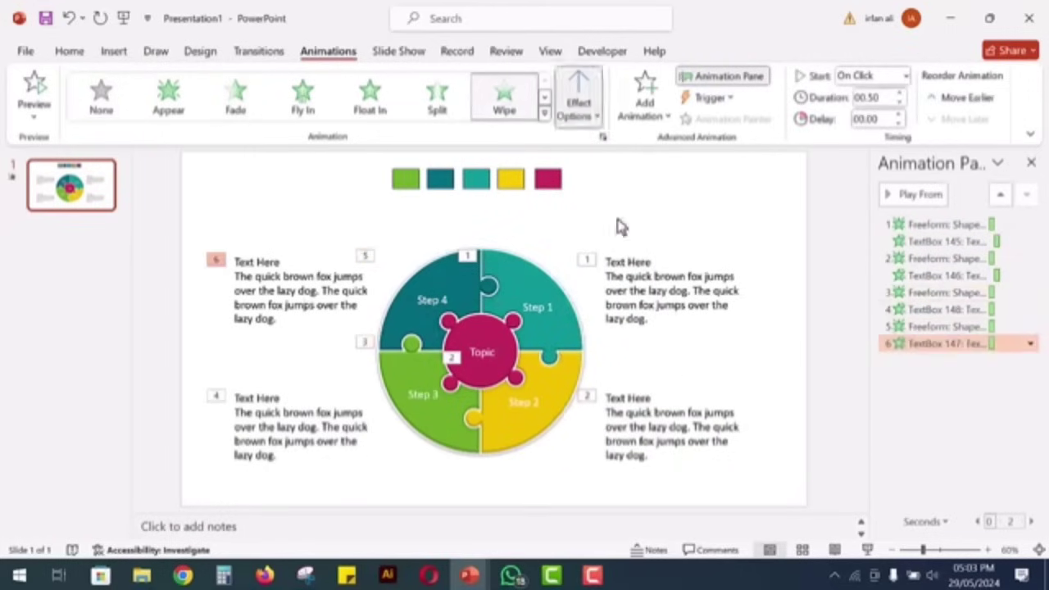
Step: Add an entrance animation to the central Topic piece
click(471, 352)
click(544, 98)
click(362, 111)
Step: Set the animations of the lower-left and upper-left text blocks to start after previous
click(946, 343)
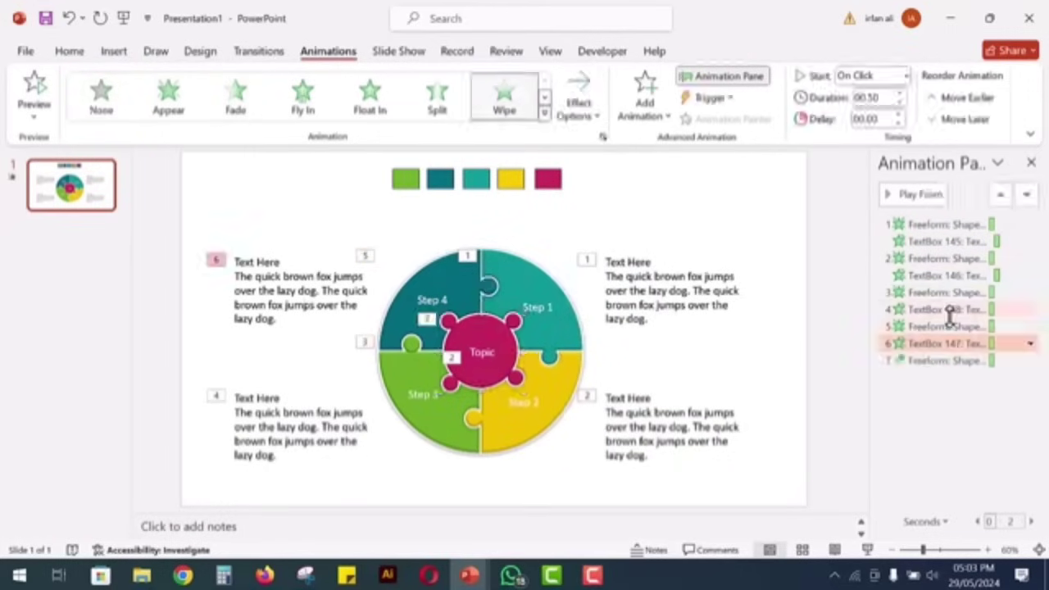
ctrl+click(947, 312)
click(1030, 310)
click(971, 350)
click(1030, 343)
click(934, 401)
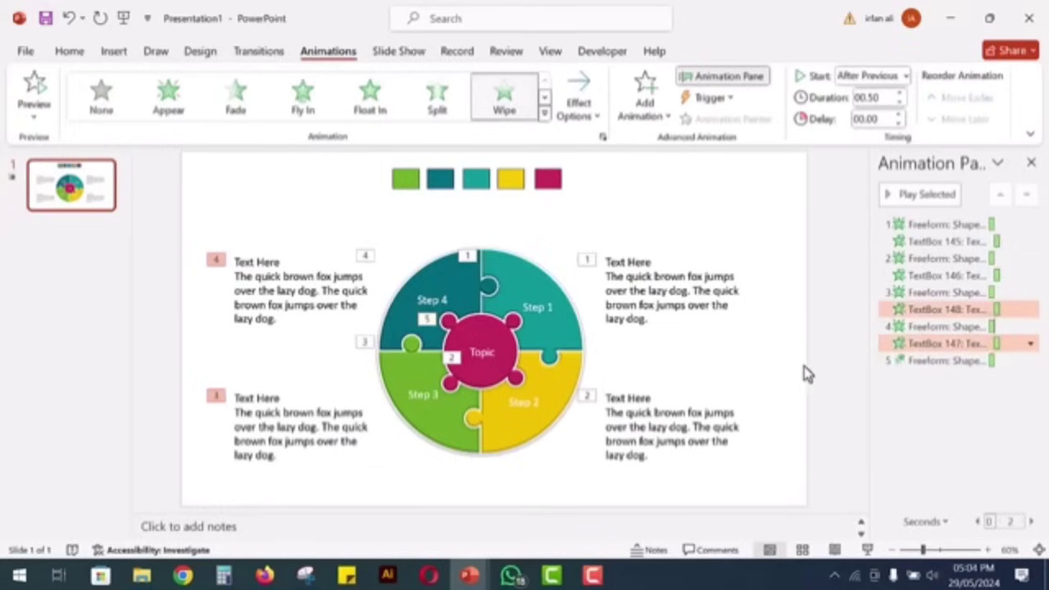
Step: Start the slide show from the current slide to preview the animations
click(797, 369)
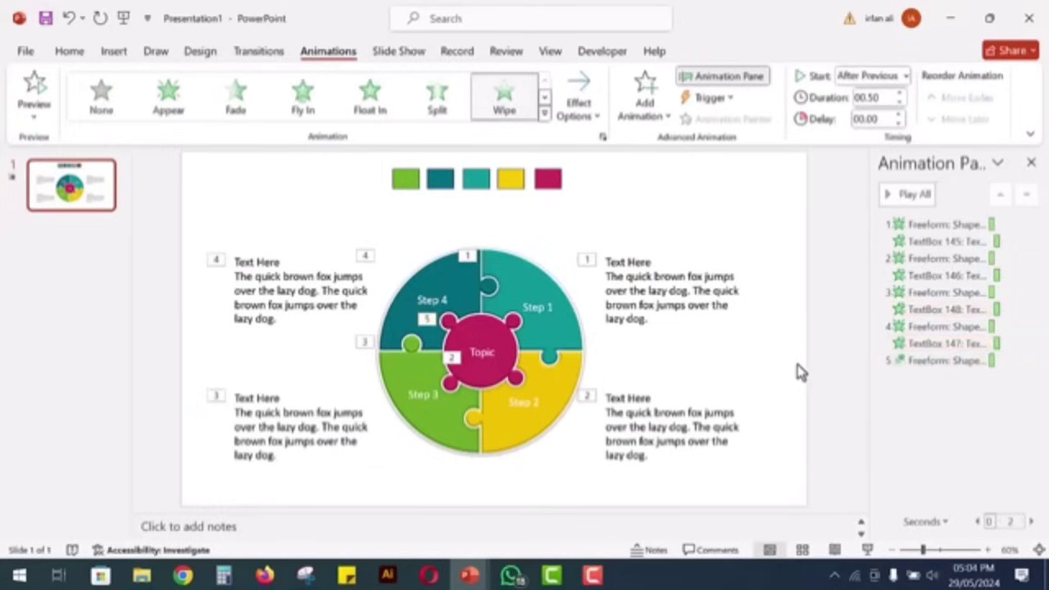
click(866, 550)
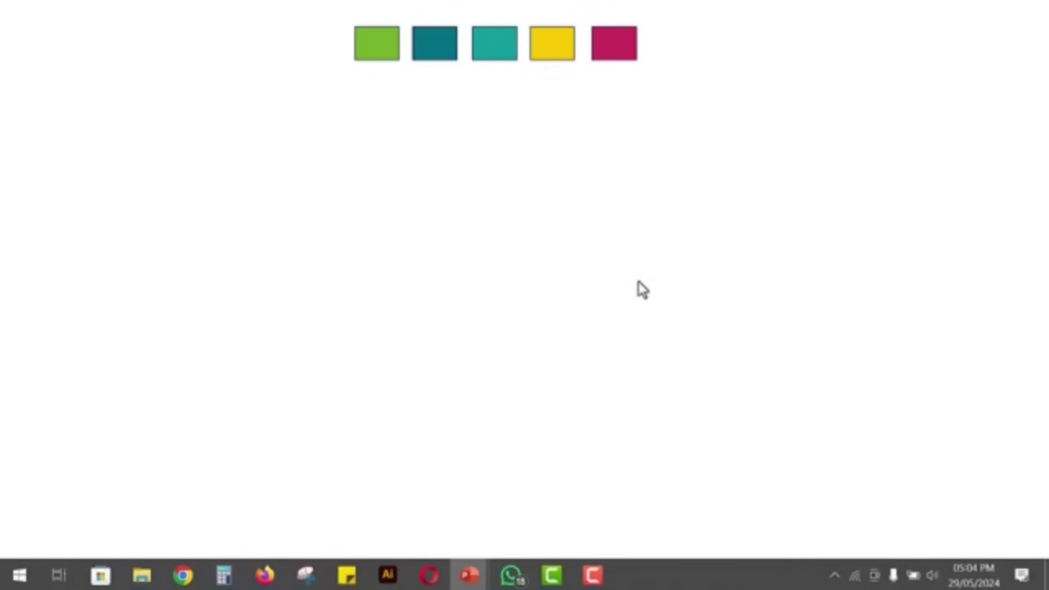